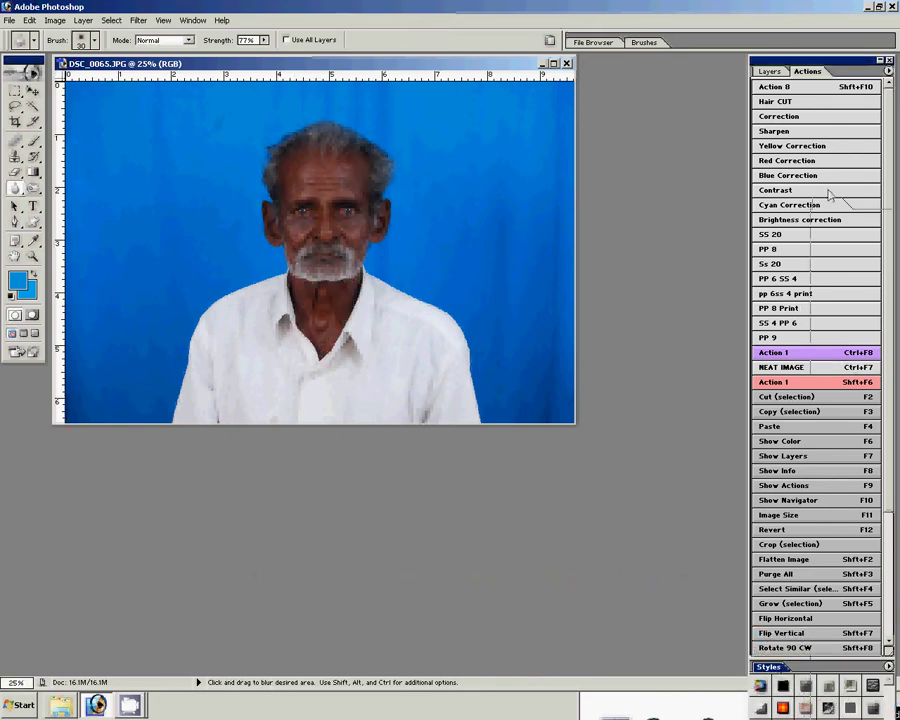
Step: Dock the Layers and Actions palettes beside Styles, with Layers showing the Background layer
{"action": "double_click", "coordinate": [840, 73]}
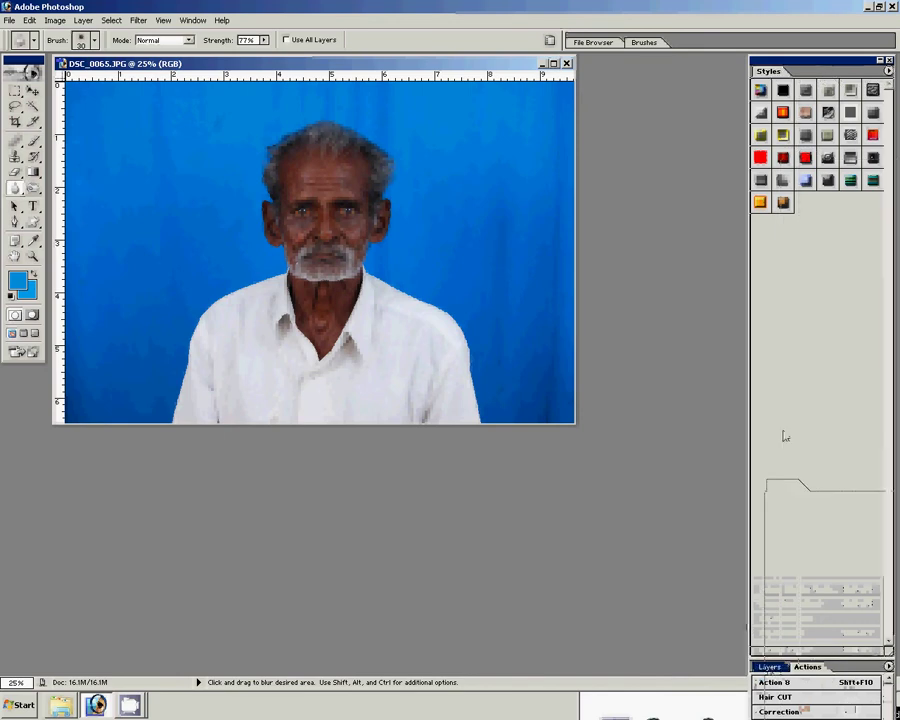
{"action": "left_click_drag", "start_coordinate": [800, 78], "coordinate": [800, 75]}
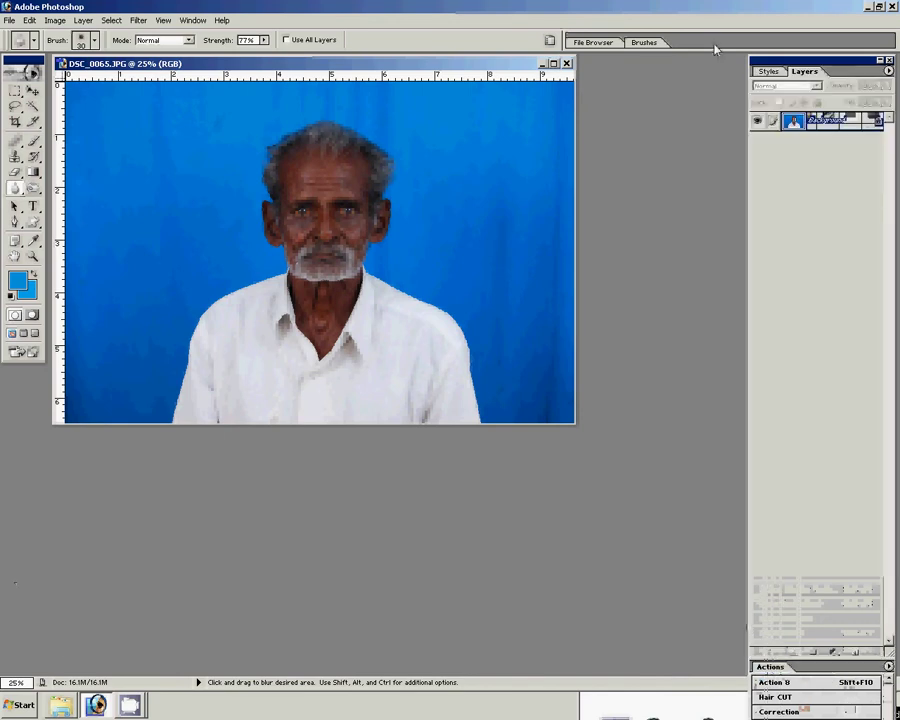
{"action": "left_click", "coordinate": [768, 71]}
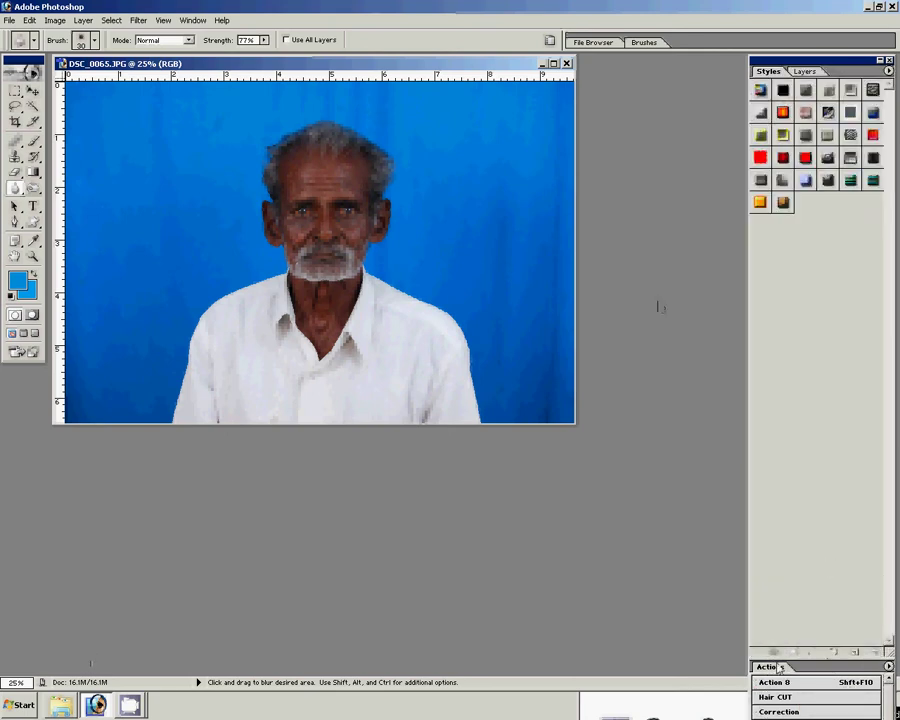
{"action": "mouse_move", "coordinate": [768, 666]}
{"action": "left_mouse_down"}
{"action": "mouse_move", "coordinate": [855, 75]}
{"action": "mouse_move", "coordinate": [889, 182]}
{"action": "left_mouse_up"}
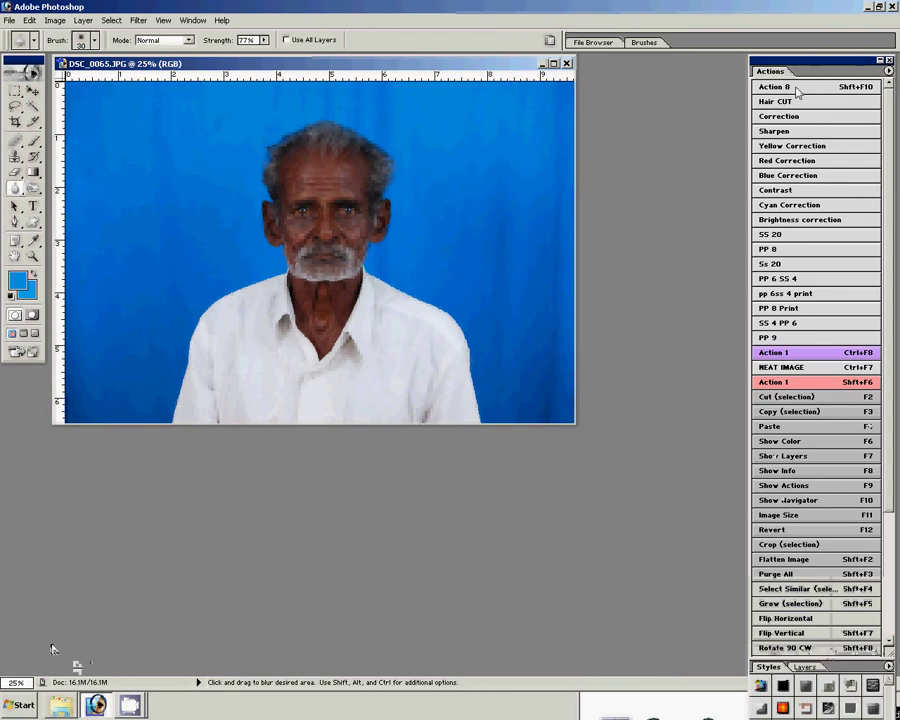
{"action": "left_click_drag", "start_coordinate": [772, 72], "coordinate": [462, 216]}
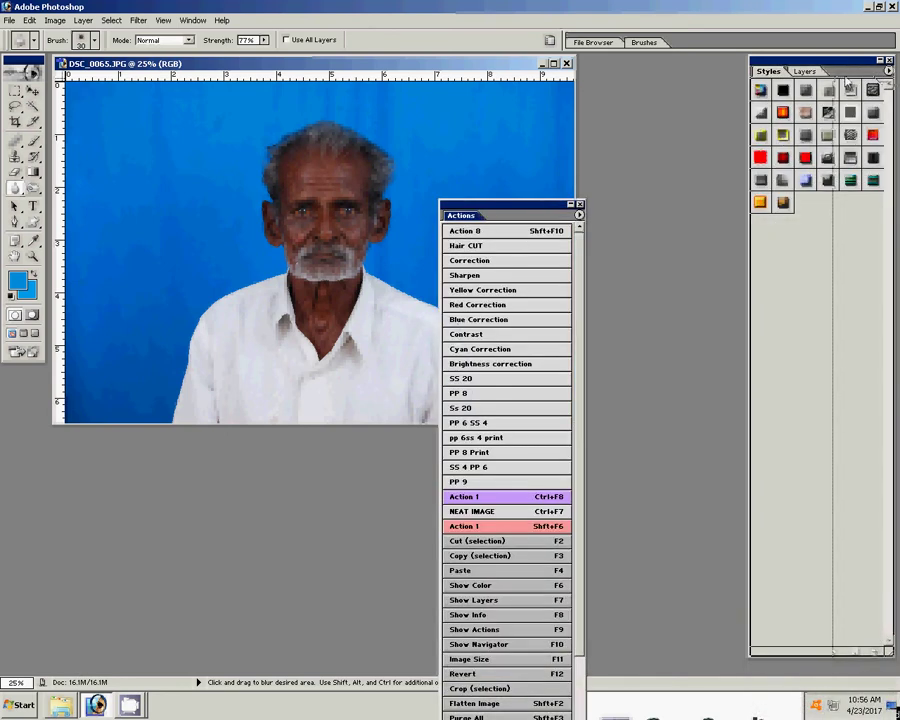
{"action": "left_click_drag", "start_coordinate": [461, 215], "coordinate": [855, 88]}
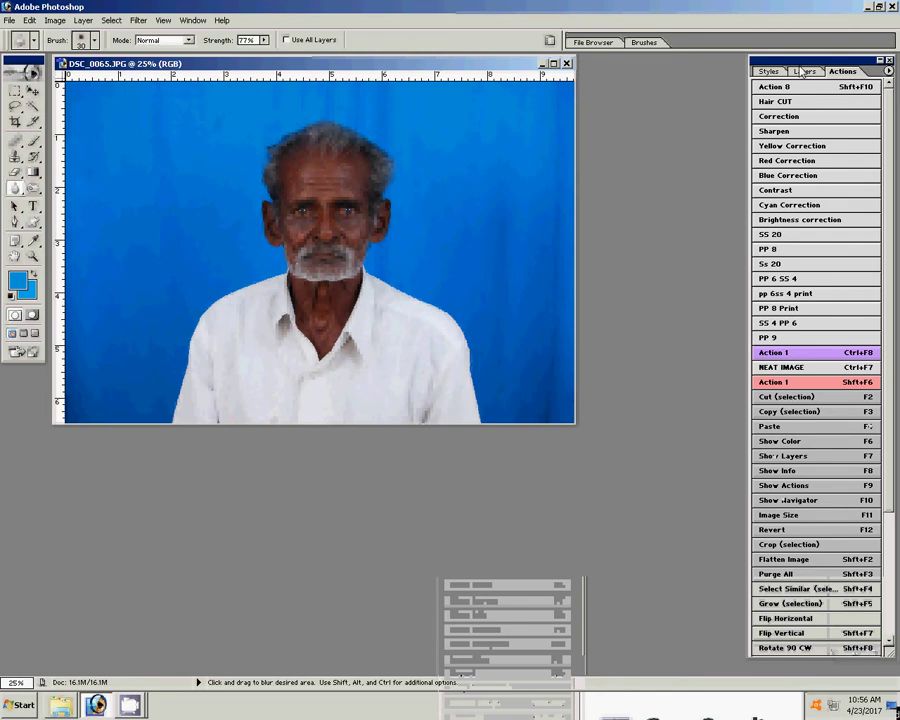
{"action": "key", "text": "F7"}
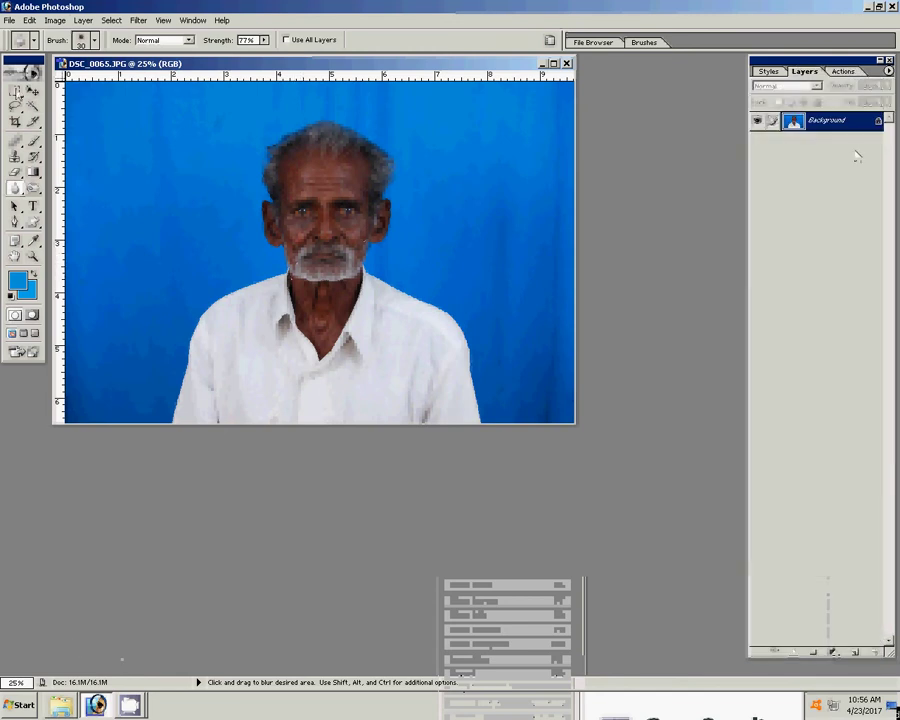
{"action": "left_click", "coordinate": [55, 20]}
{"action": "mouse_move", "coordinate": [75, 53]}
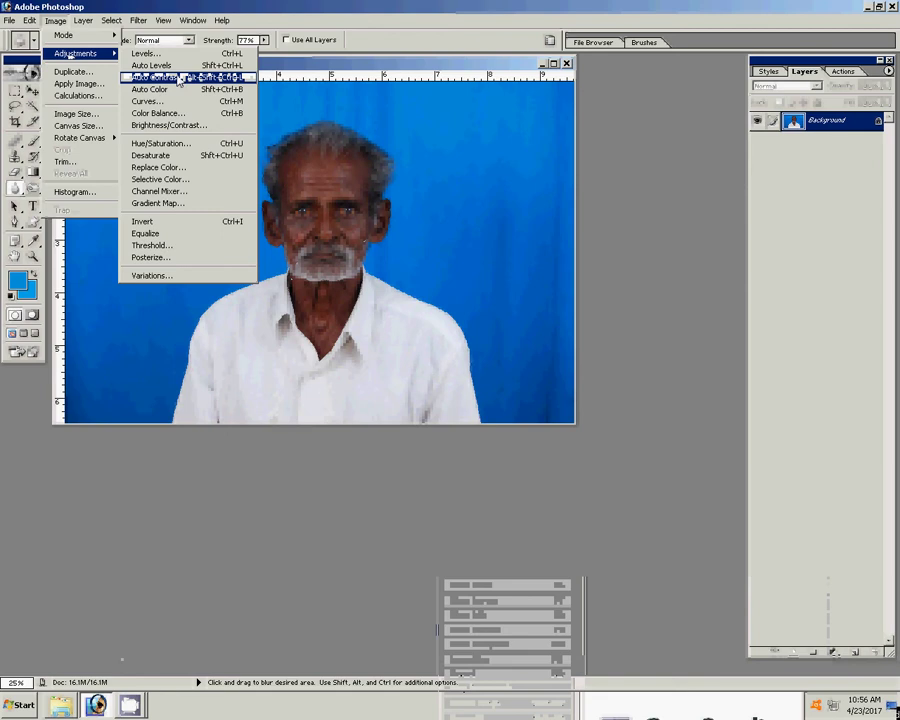
Step: Raise the Curves midpoint so input 80 maps to output 144, brightening the portrait
{"action": "left_click", "coordinate": [158, 101]}
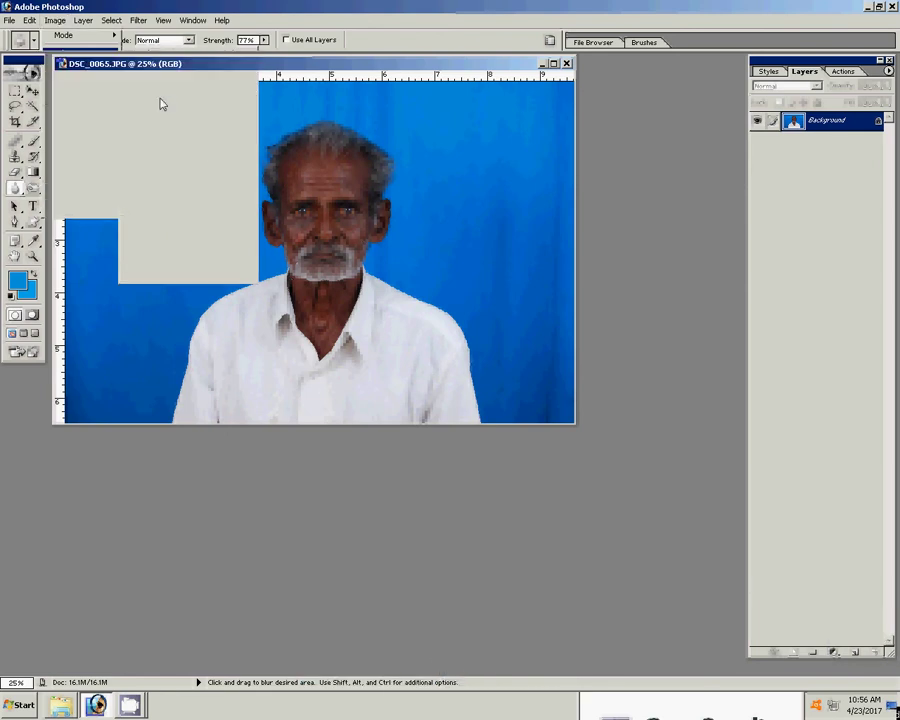
{"action": "left_click_drag", "start_coordinate": [420, 235], "coordinate": [530, 239]}
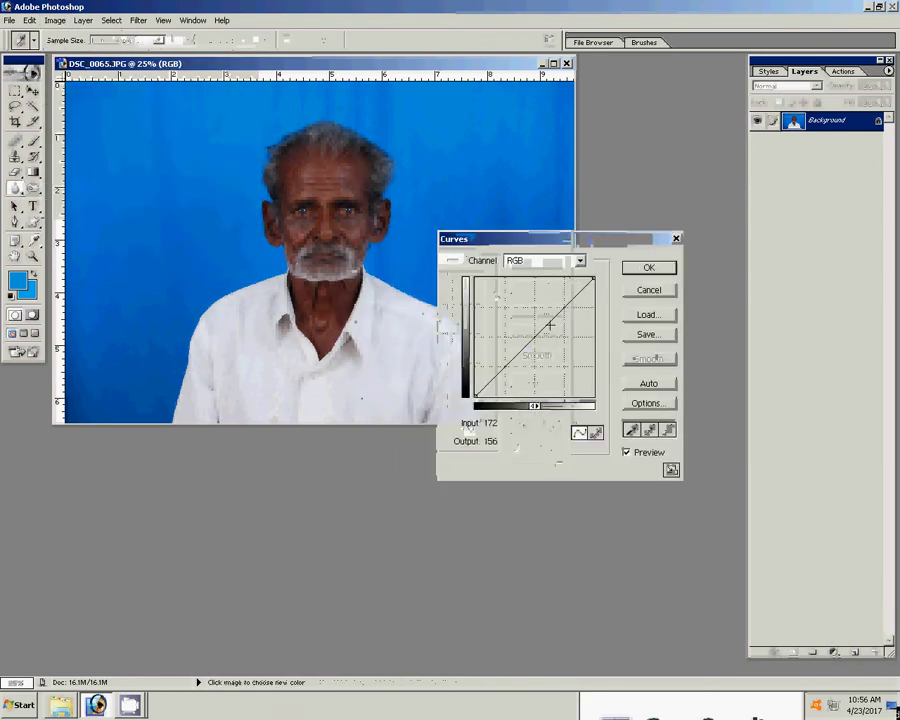
{"action": "left_click_drag", "start_coordinate": [522, 350], "coordinate": [512, 329]}
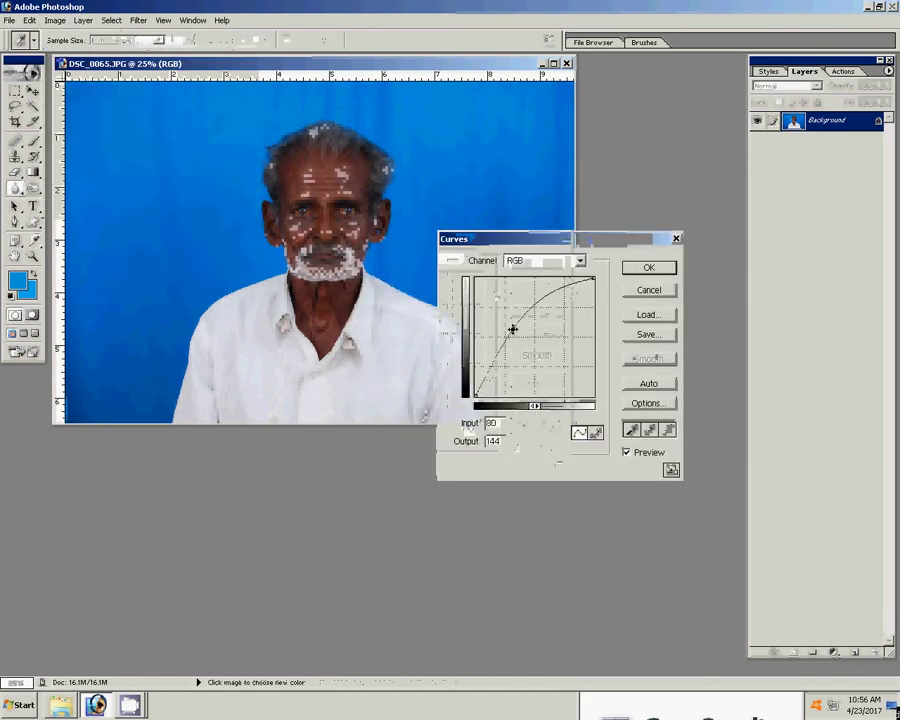
{"action": "left_click", "coordinate": [643, 270]}
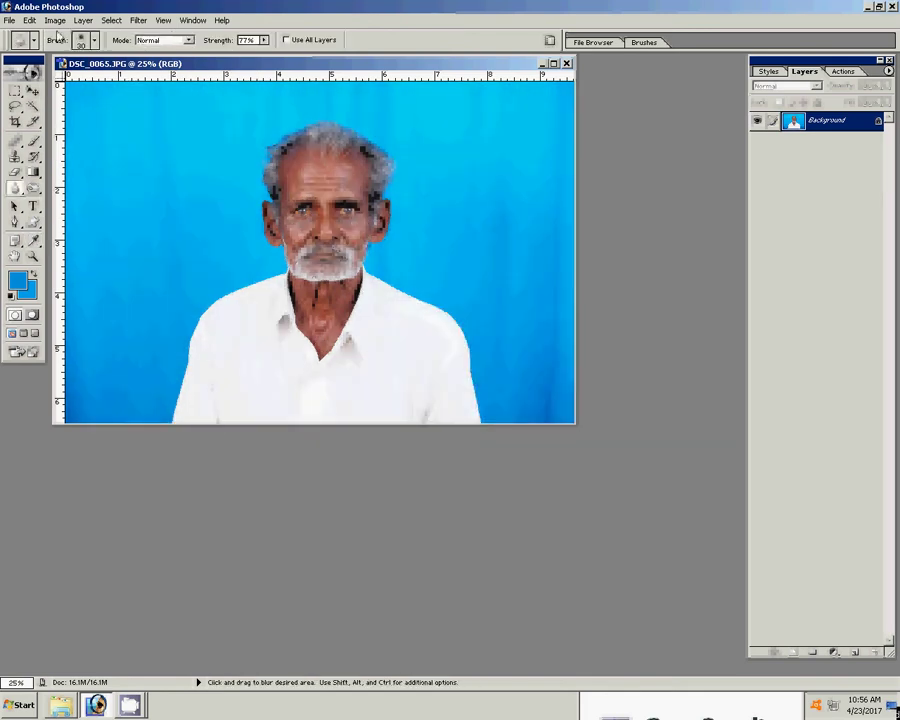
{"action": "left_click", "coordinate": [55, 20]}
{"action": "mouse_move", "coordinate": [76, 53]}
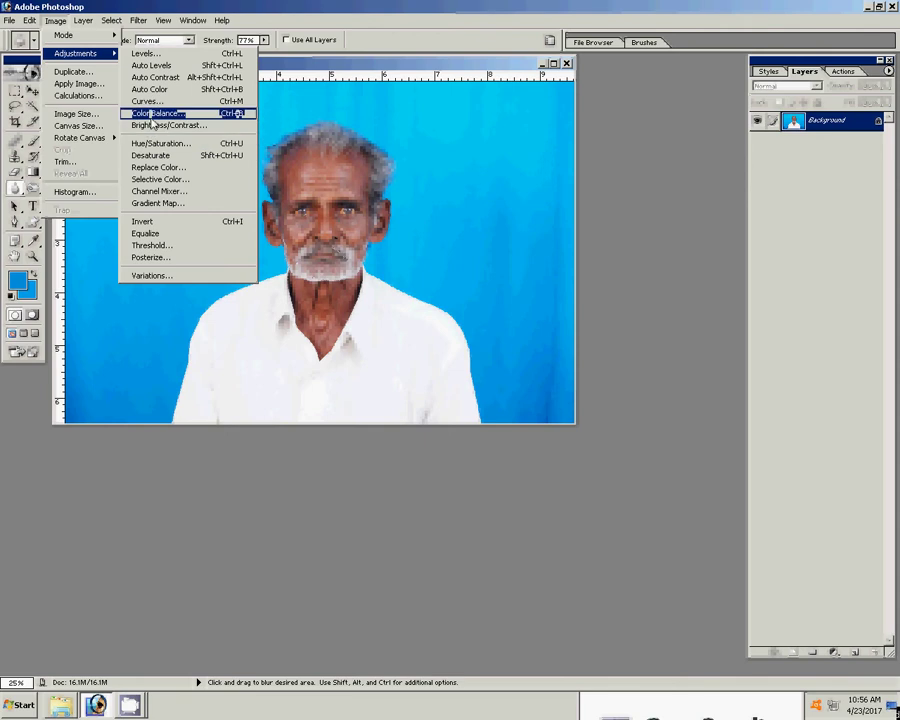
Step: Apply a midtone Color Balance of 0, 0, -19 to warm the portrait toward yellow
{"action": "left_click", "coordinate": [152, 116]}
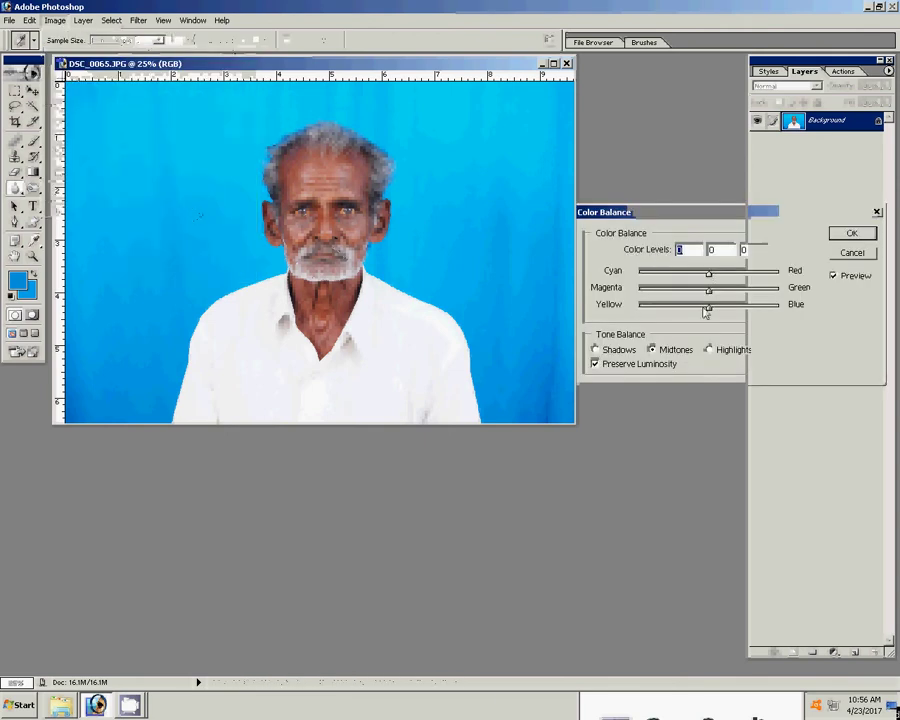
{"action": "left_click_drag", "start_coordinate": [706, 310], "coordinate": [697, 312]}
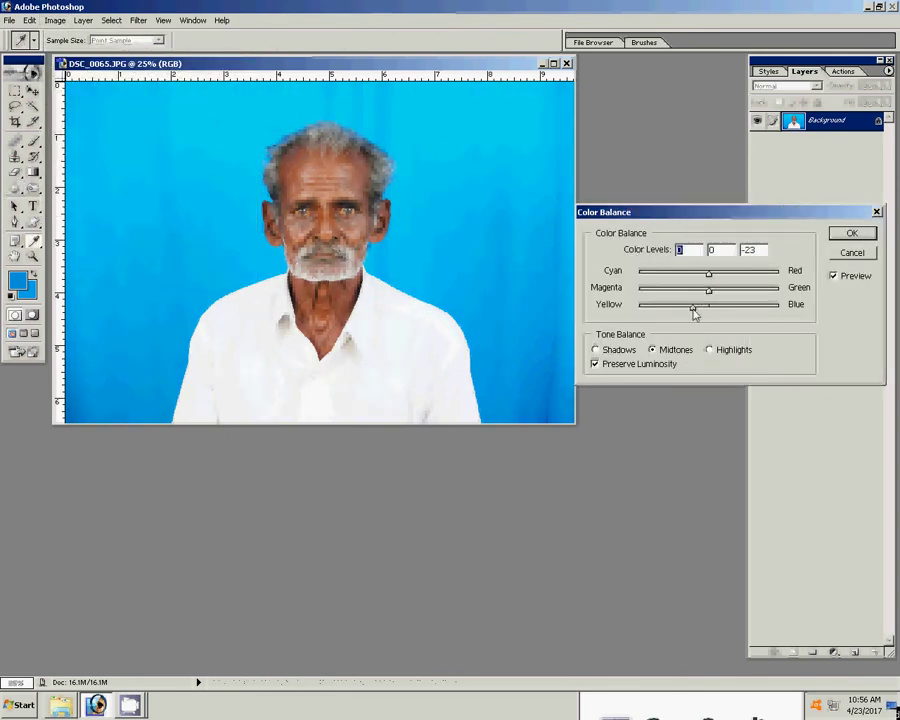
{"action": "left_click", "coordinate": [855, 236]}
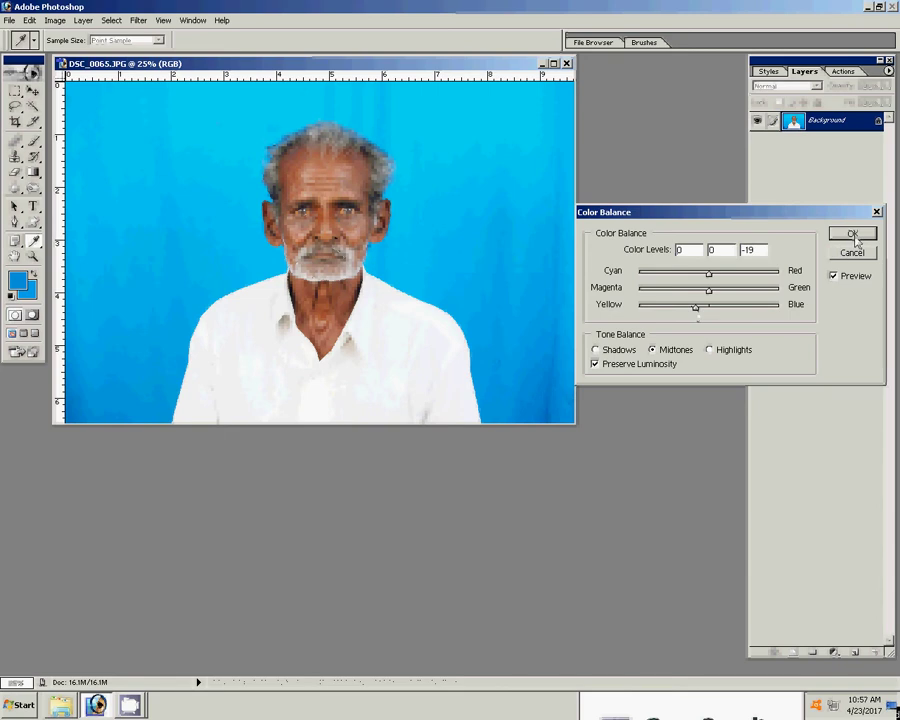
{"action": "key", "text": "r"}
{"action": "left_click", "coordinate": [15, 122]}
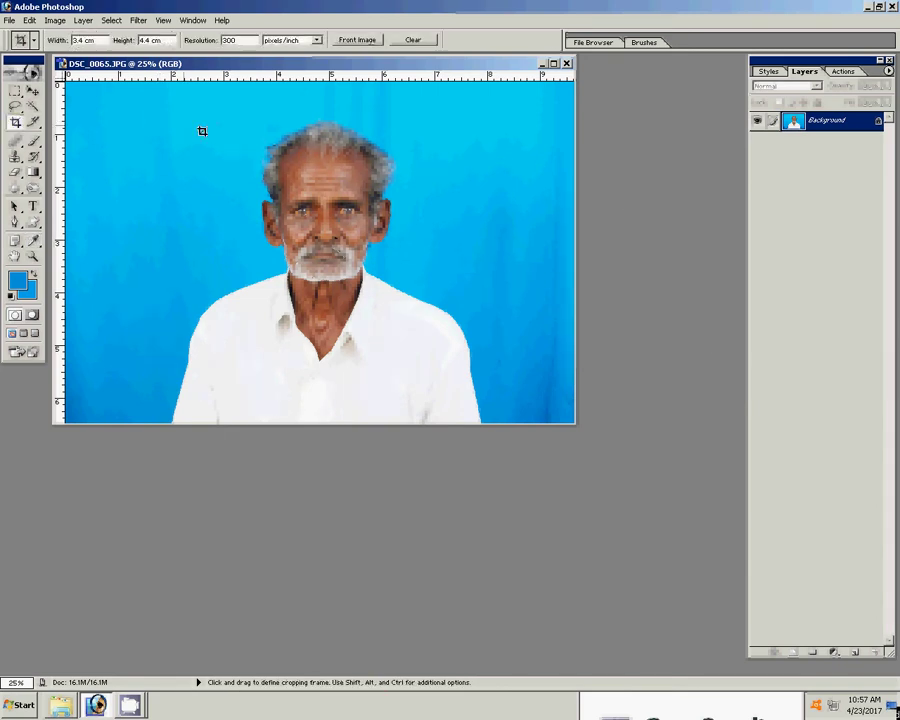
Step: Crop the head and shoulders to a 3.4 × 4.4 cm frame at 300 ppi
{"action": "left_click_drag", "start_coordinate": [214, 97], "coordinate": [462, 388]}
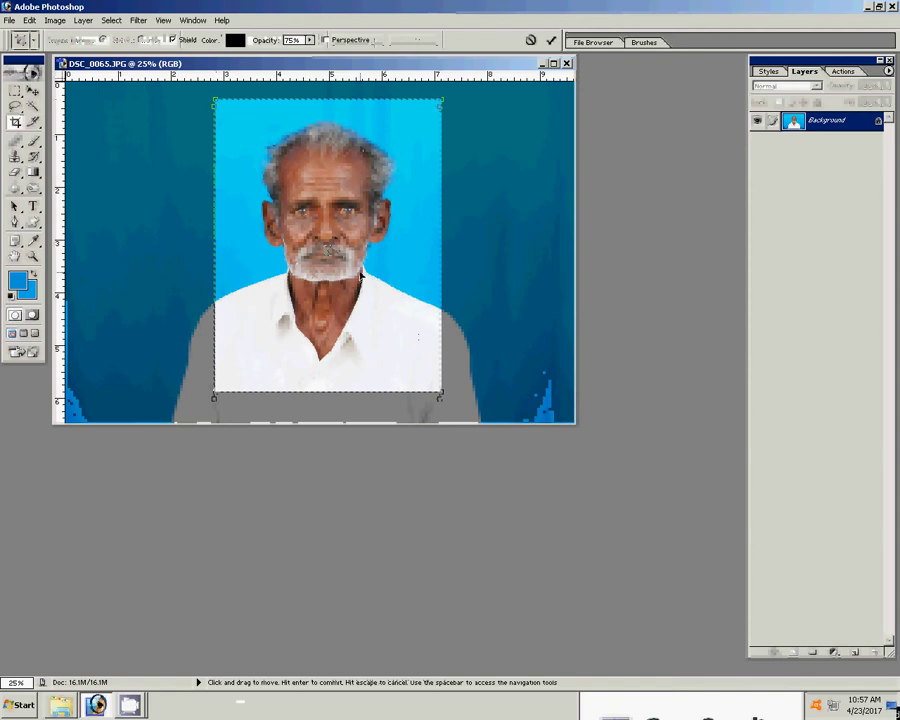
{"action": "left_click_drag", "start_coordinate": [371, 287], "coordinate": [371, 294]}
{"action": "key", "text": "Return"}
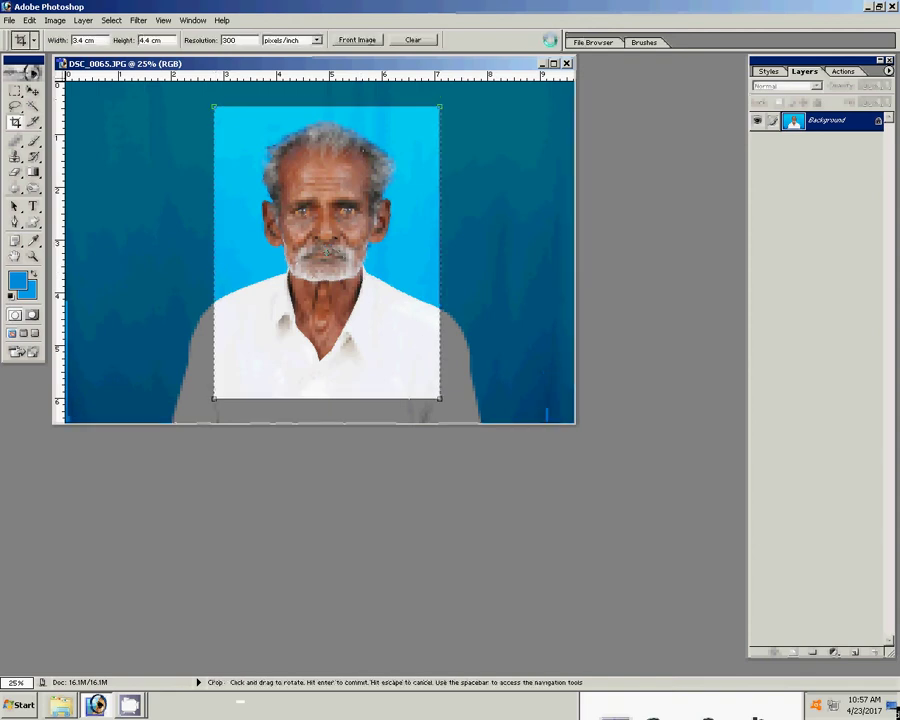
Step: Fit the cropped photo on screen, then zoom in close on the man's face
{"action": "key", "text": "z"}
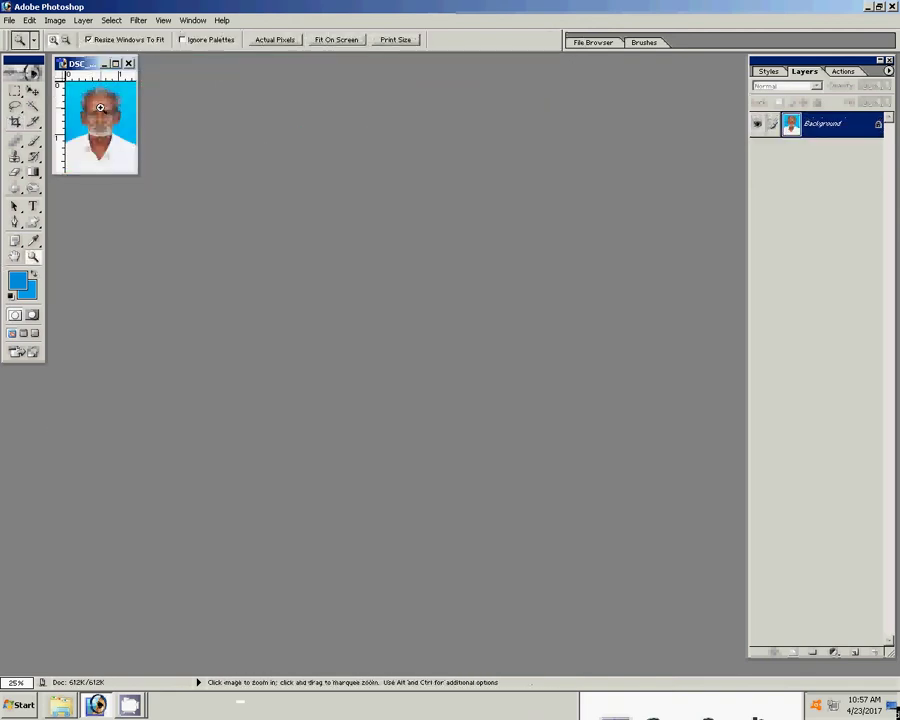
{"action": "right_click", "coordinate": [100, 108]}
{"action": "left_click", "coordinate": [116, 115]}
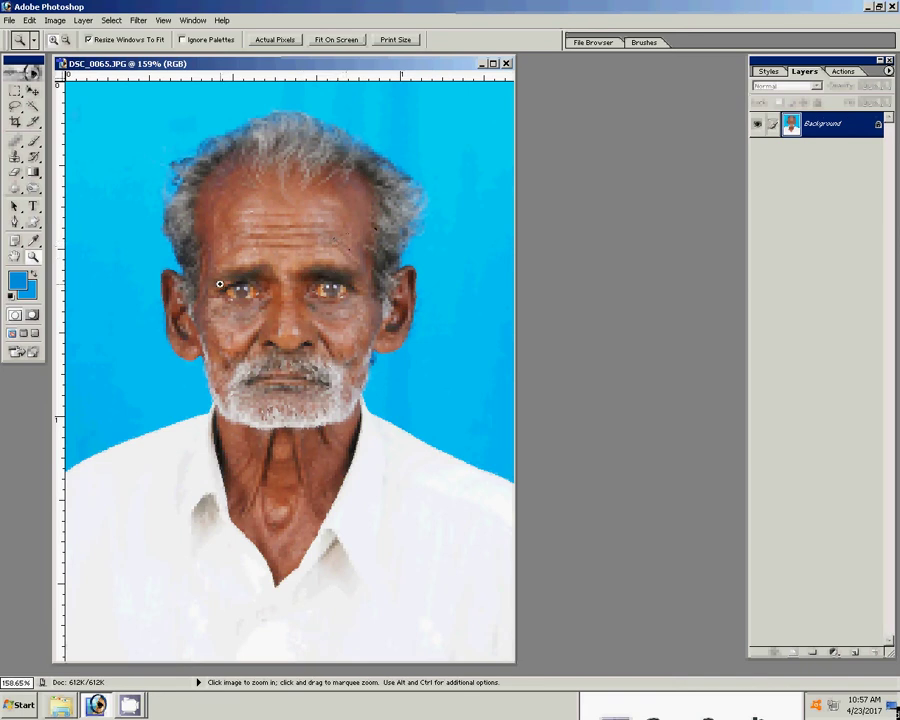
{"action": "left_click_drag", "start_coordinate": [221, 267], "coordinate": [426, 356]}
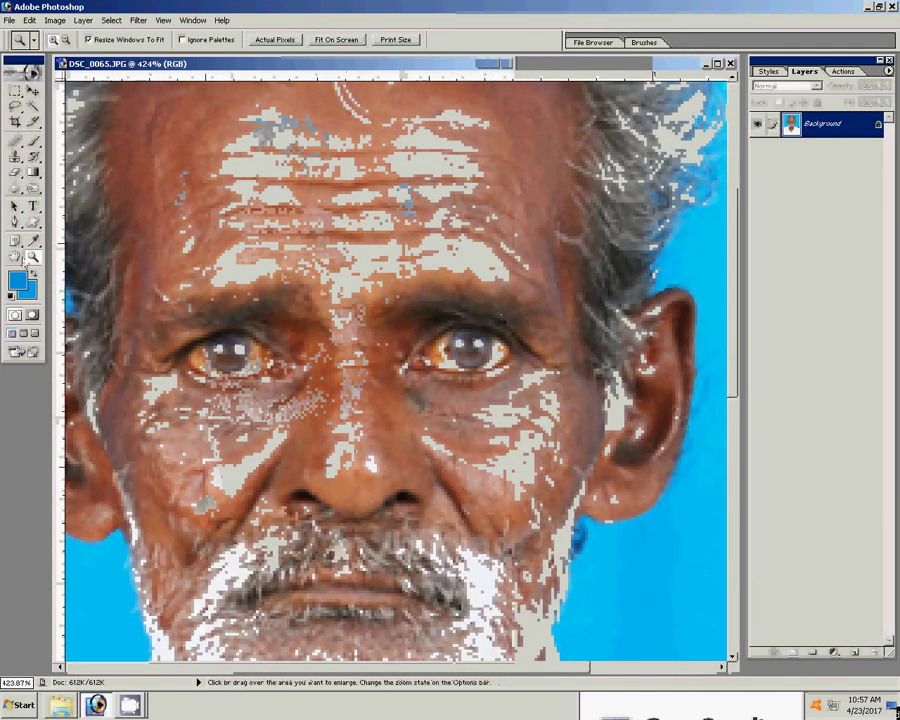
{"action": "key", "text": "o"}
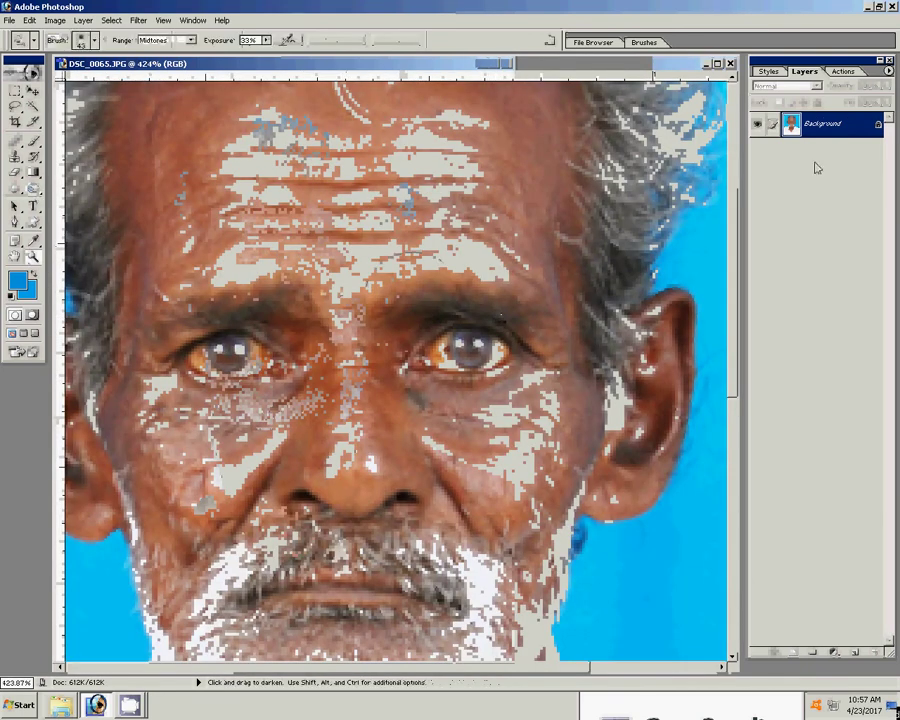
Step: Set the Dodge tool to a 5 px brush at Midtones, 50% exposure, for the eyes
{"action": "left_click_drag", "start_coordinate": [33, 188], "coordinate": [64, 196]}
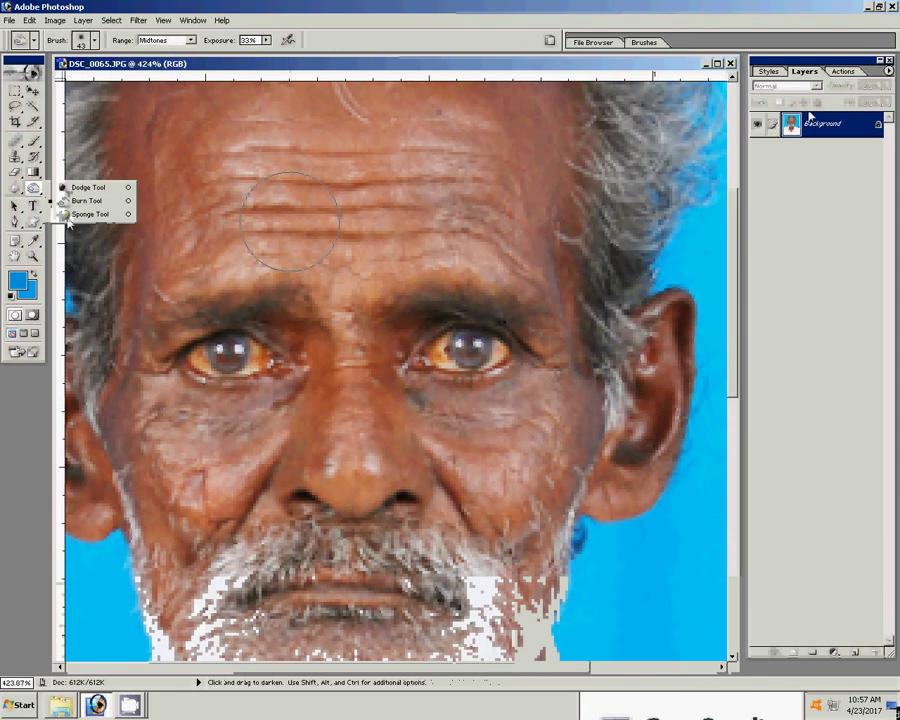
{"action": "left_click", "coordinate": [66, 188]}
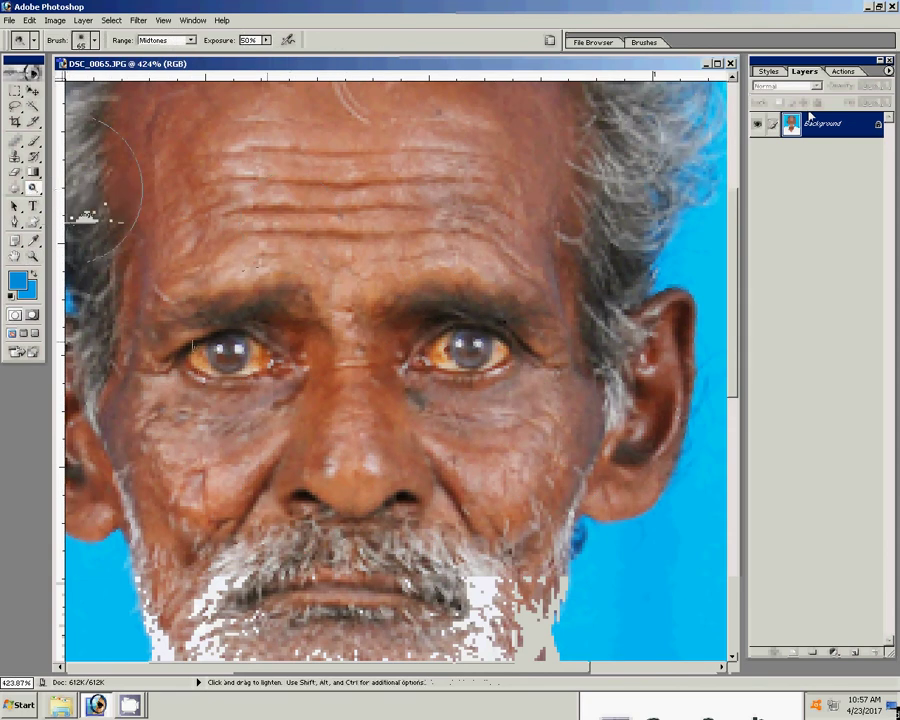
{"action": "right_click", "coordinate": [265, 330]}
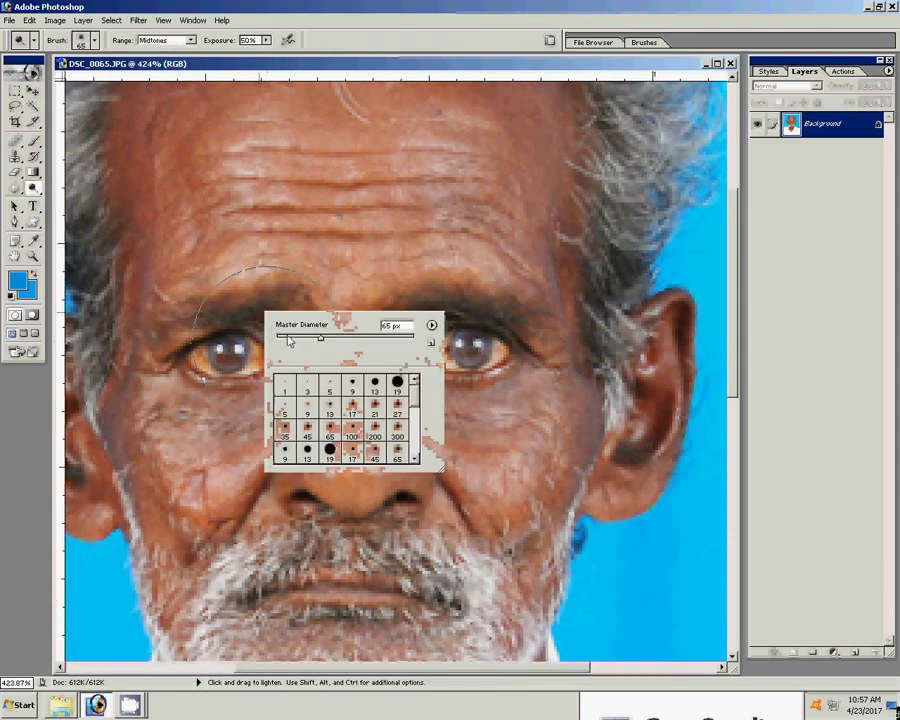
{"action": "left_click", "coordinate": [289, 339]}
{"action": "left_click_drag", "start_coordinate": [289, 341], "coordinate": [279, 338]}
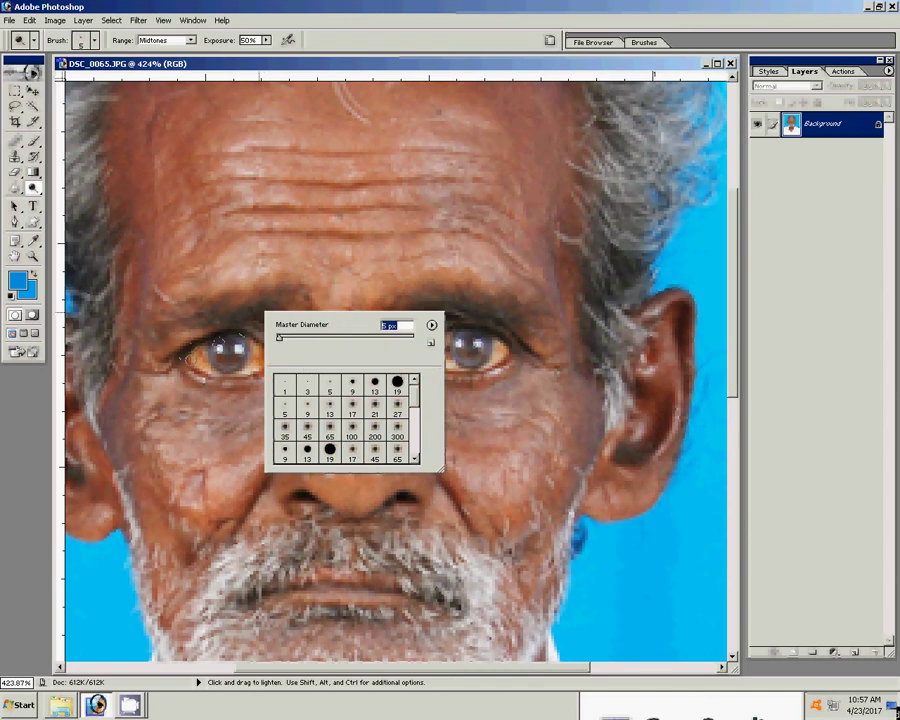
{"action": "key", "text": "Return"}
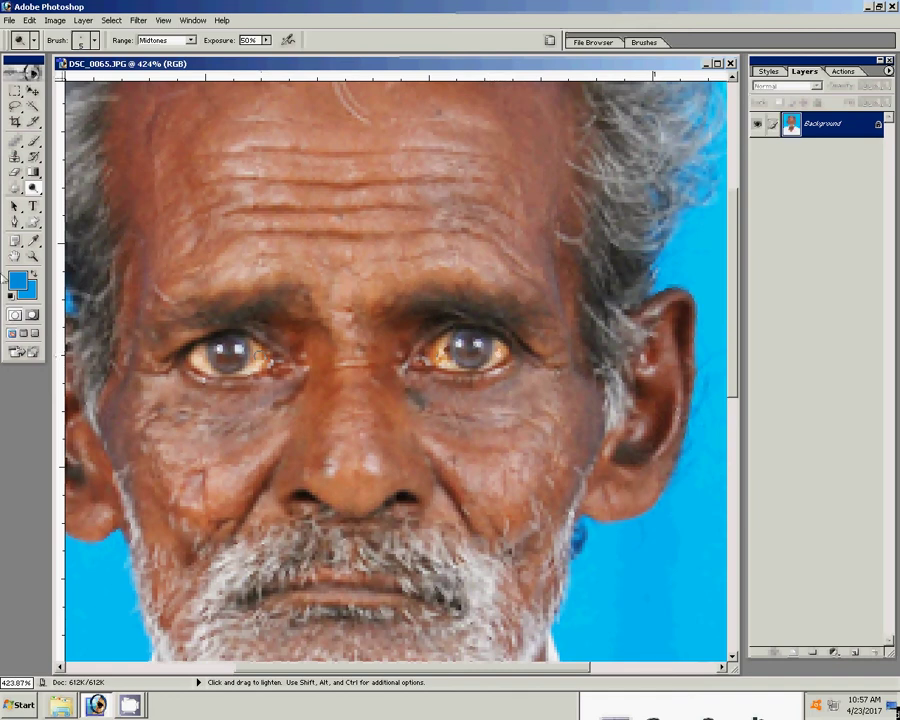
Step: Set the Burn tool to a 4 px brush and darken the man's irises
{"action": "left_click_drag", "start_coordinate": [33, 188], "coordinate": [80, 197]}
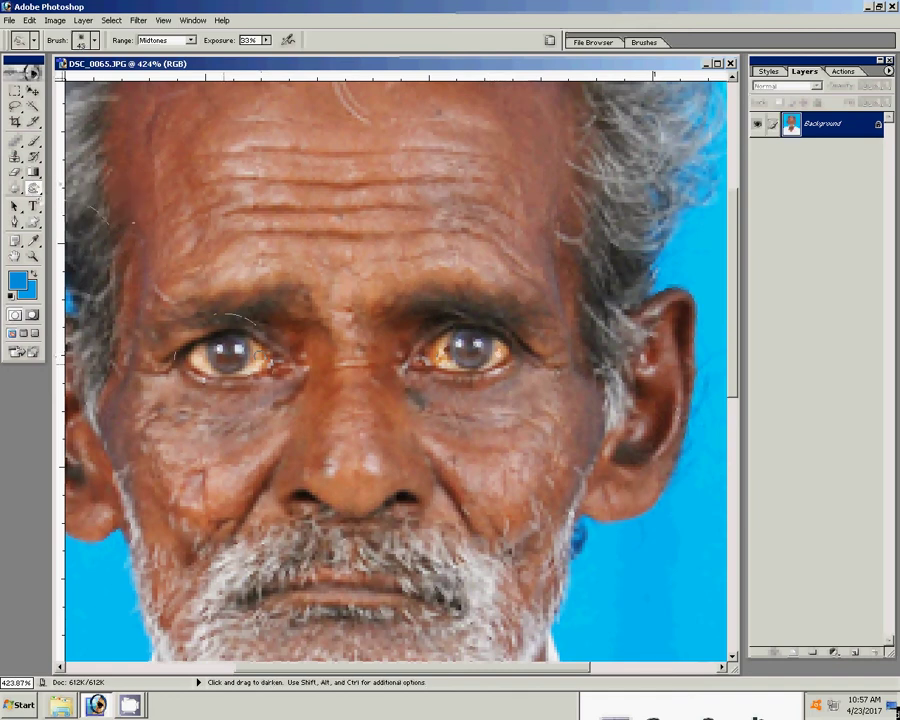
{"action": "right_click", "coordinate": [223, 333]}
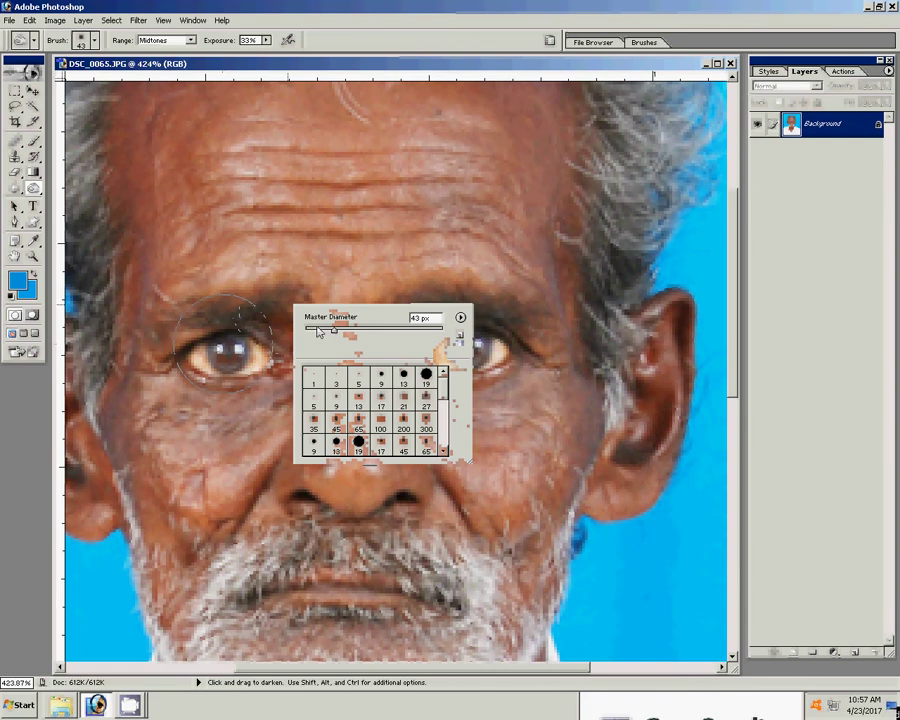
{"action": "left_click", "coordinate": [310, 330]}
{"action": "left_click_drag", "start_coordinate": [311, 337], "coordinate": [288, 345]}
{"action": "key", "text": "Return"}
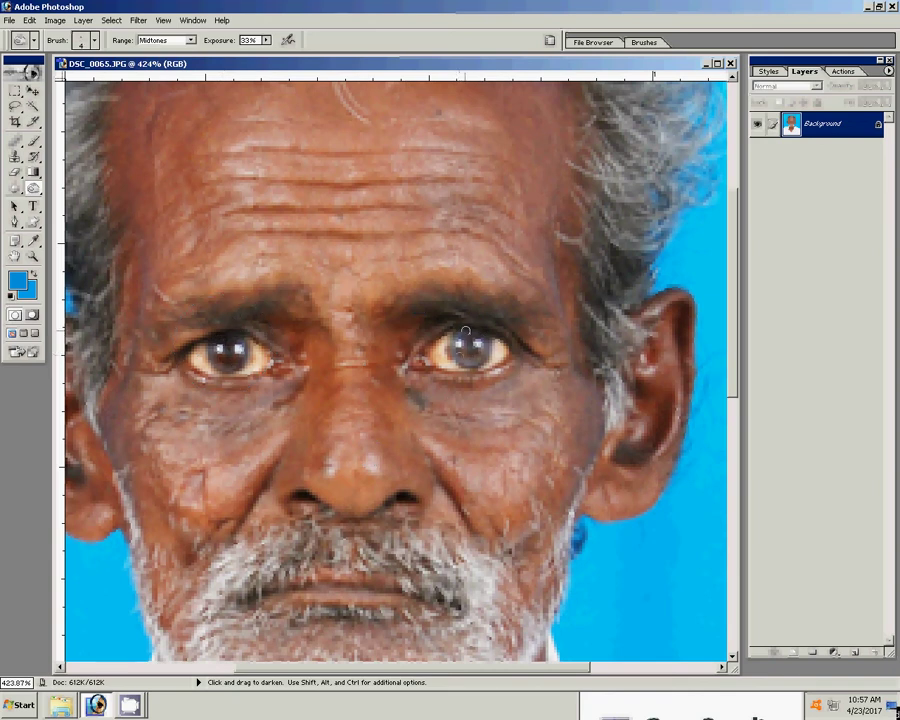
{"action": "left_click_drag", "start_coordinate": [466, 335], "coordinate": [468, 344]}
{"action": "scroll", "coordinate": [395, 370], "scroll_direction": "up", "scroll_amount": 2}
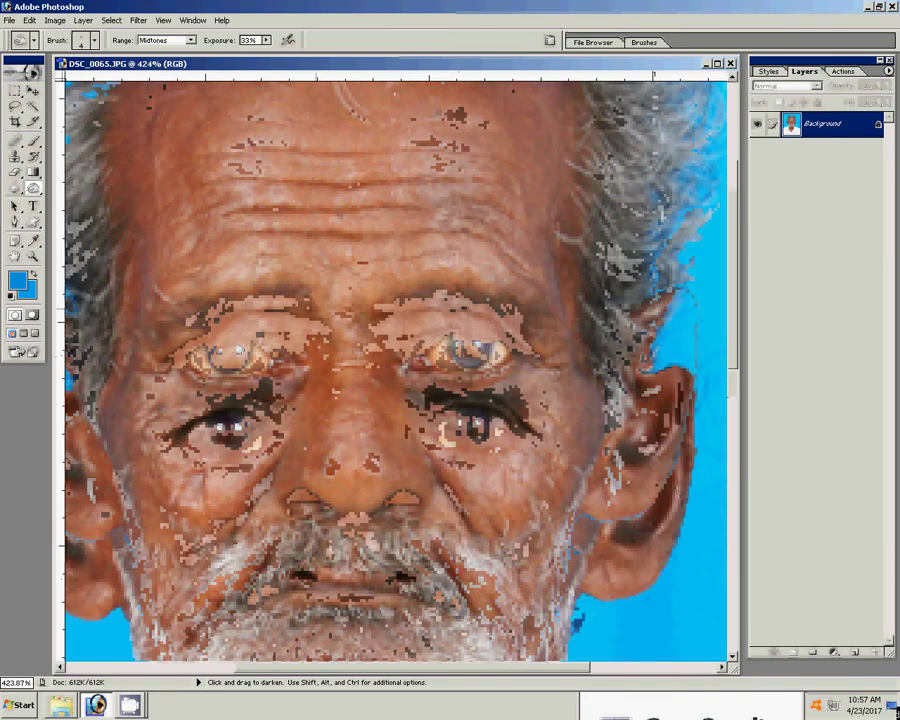
{"action": "scroll", "coordinate": [395, 370], "scroll_direction": "up", "scroll_amount": 2}
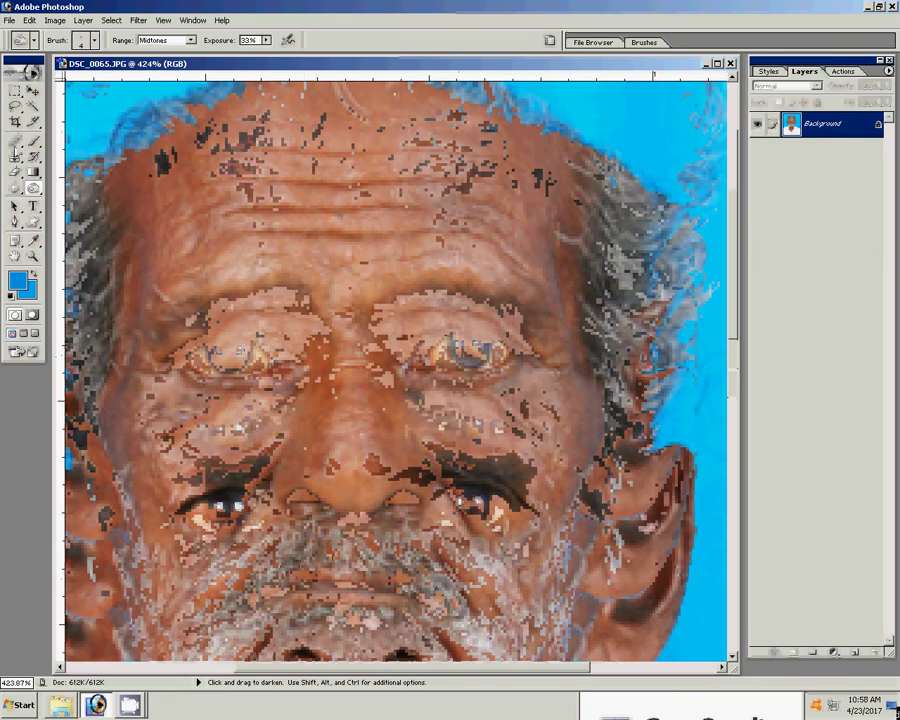
Step: Outline the forehead spot with the Patch tool and replace it with clean skin
{"action": "left_click", "coordinate": [13, 141]}
{"action": "left_click_drag", "start_coordinate": [13, 141], "coordinate": [70, 154]}
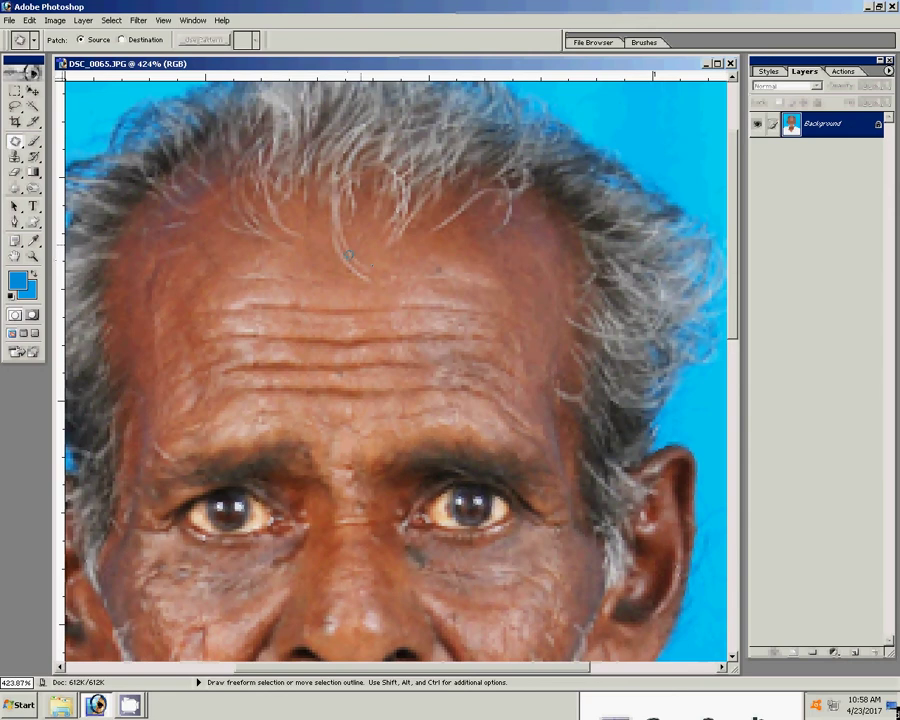
{"action": "left_click_drag", "start_coordinate": [326, 244], "coordinate": [378, 282]}
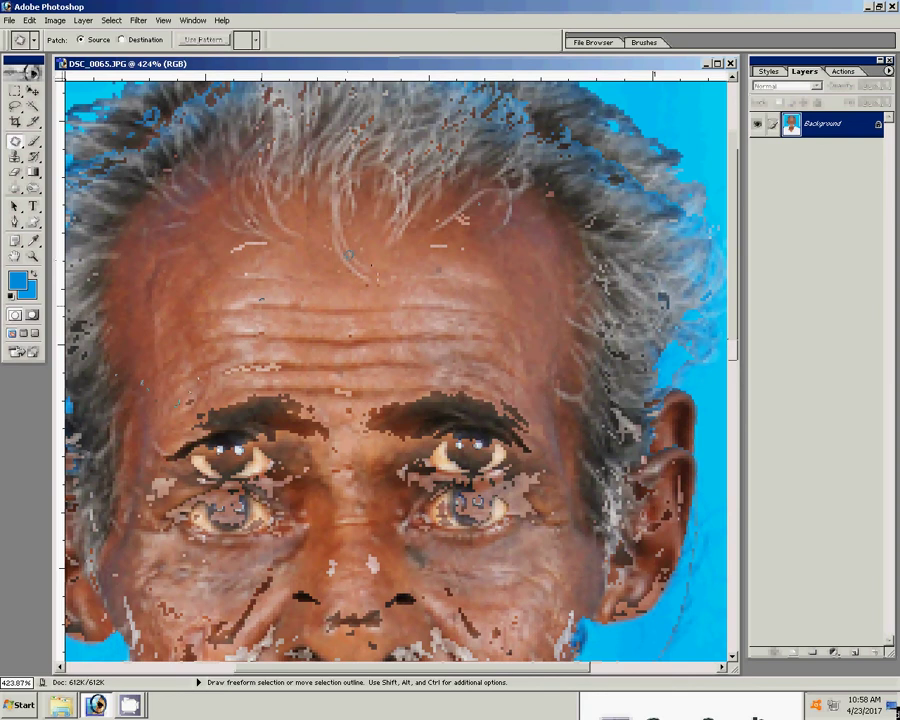
{"action": "scroll", "coordinate": [248, 325], "scroll_direction": "down", "scroll_amount": 5}
{"action": "scroll", "coordinate": [390, 370], "scroll_direction": "down", "scroll_amount": 2}
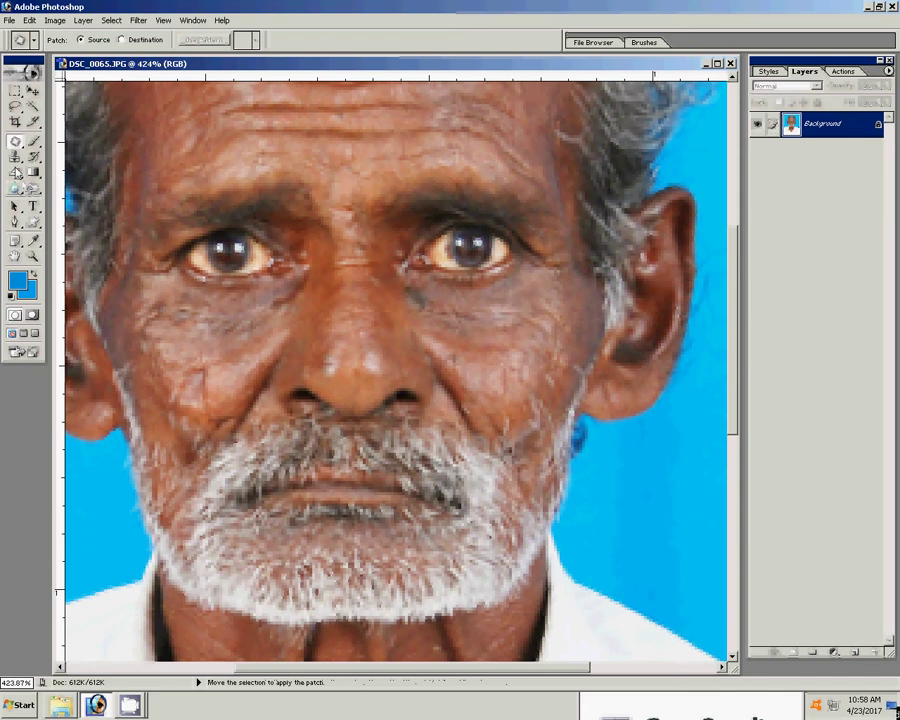
{"action": "left_click", "coordinate": [15, 157]}
Step: Shrink the Clone Stamp brush to 7 px, dismiss the source warning, and view Actual Pixels
{"action": "right_click", "coordinate": [641, 472]}
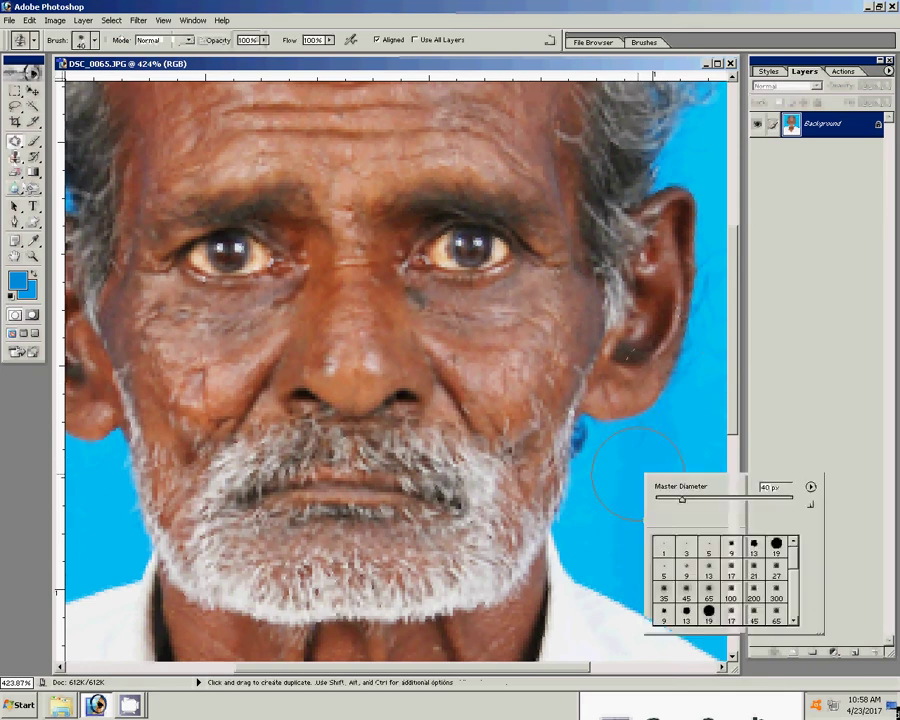
{"action": "left_click", "coordinate": [670, 501]}
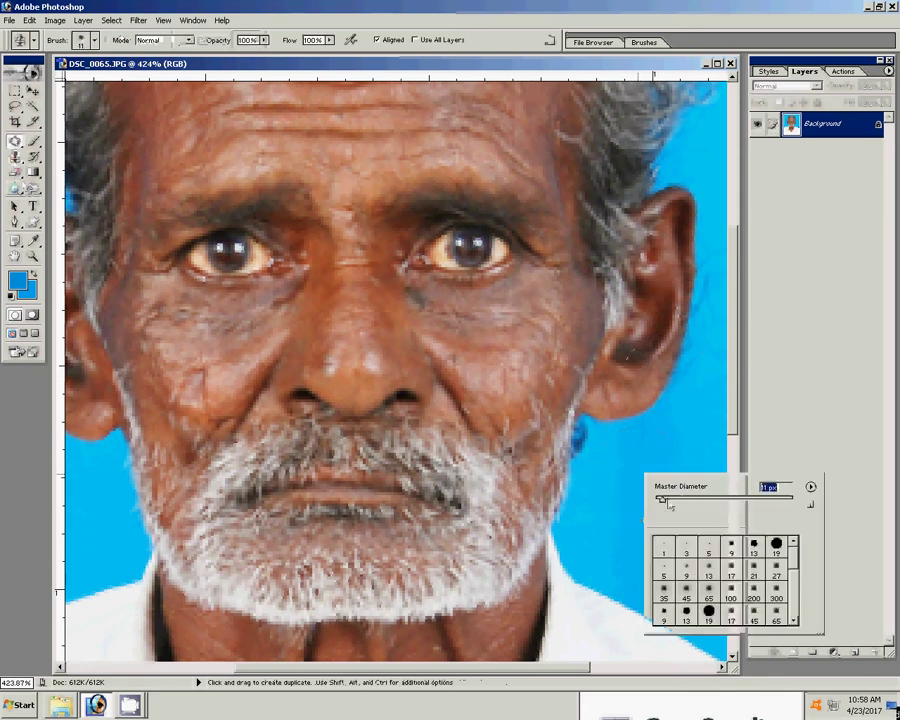
{"action": "left_click_drag", "start_coordinate": [662, 500], "coordinate": [659, 500]}
{"action": "left_click", "coordinate": [600, 474]}
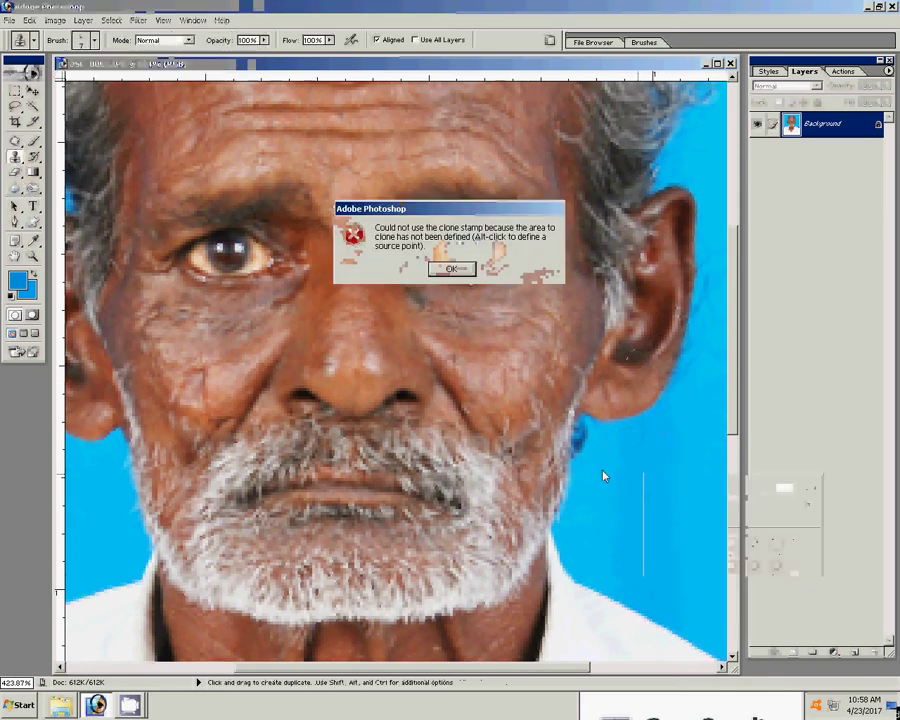
{"action": "left_click", "coordinate": [470, 267]}
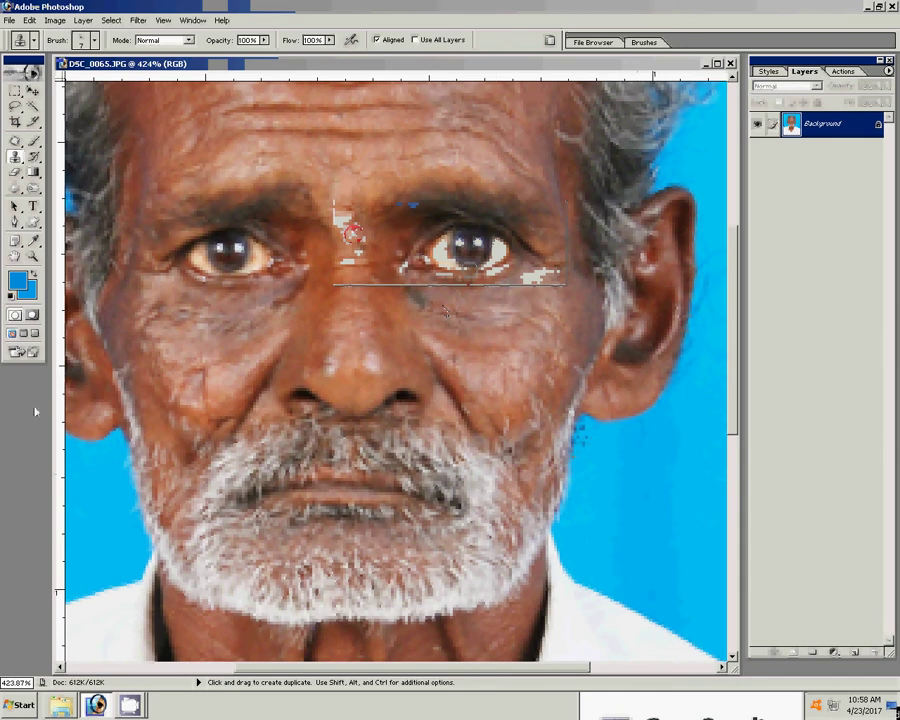
{"action": "key", "text": "z"}
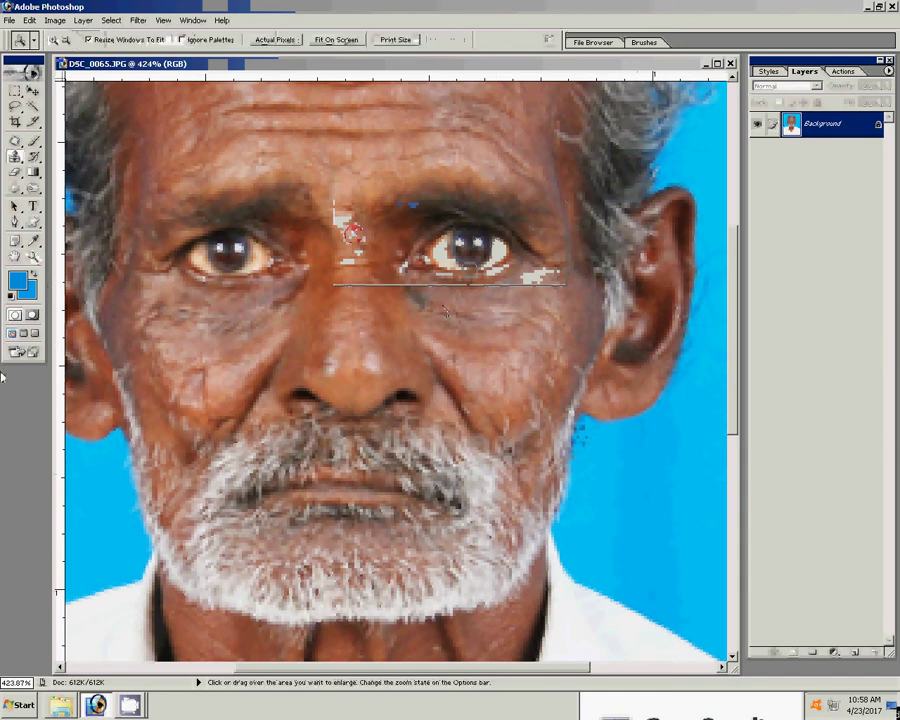
{"action": "left_click", "coordinate": [273, 40]}
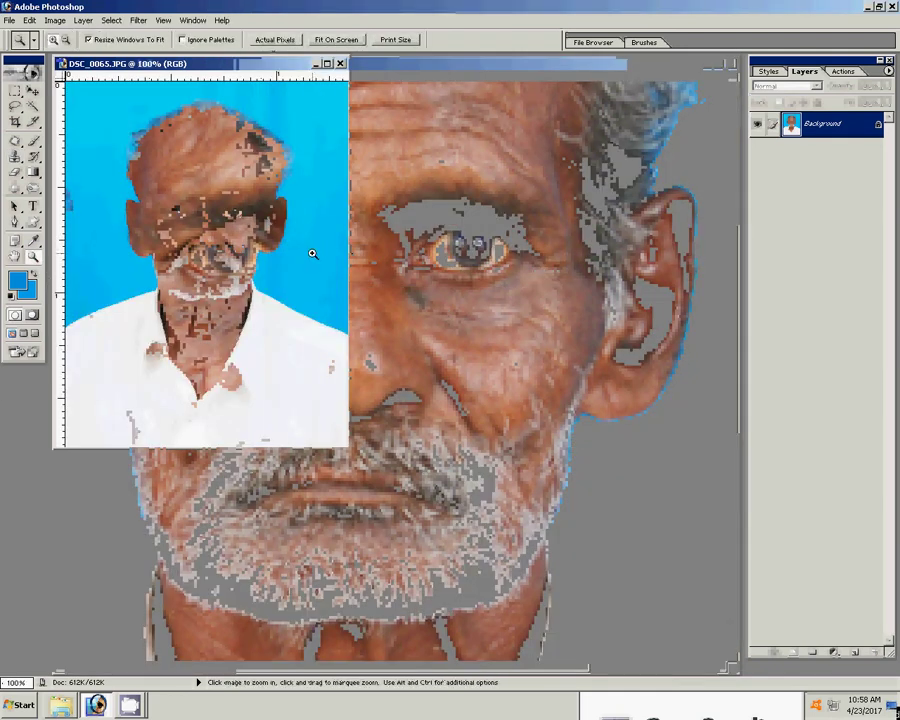
Step: Create a new white 6 × 4 inch document at 300 pixels/inch
{"action": "left_click", "coordinate": [9, 20]}
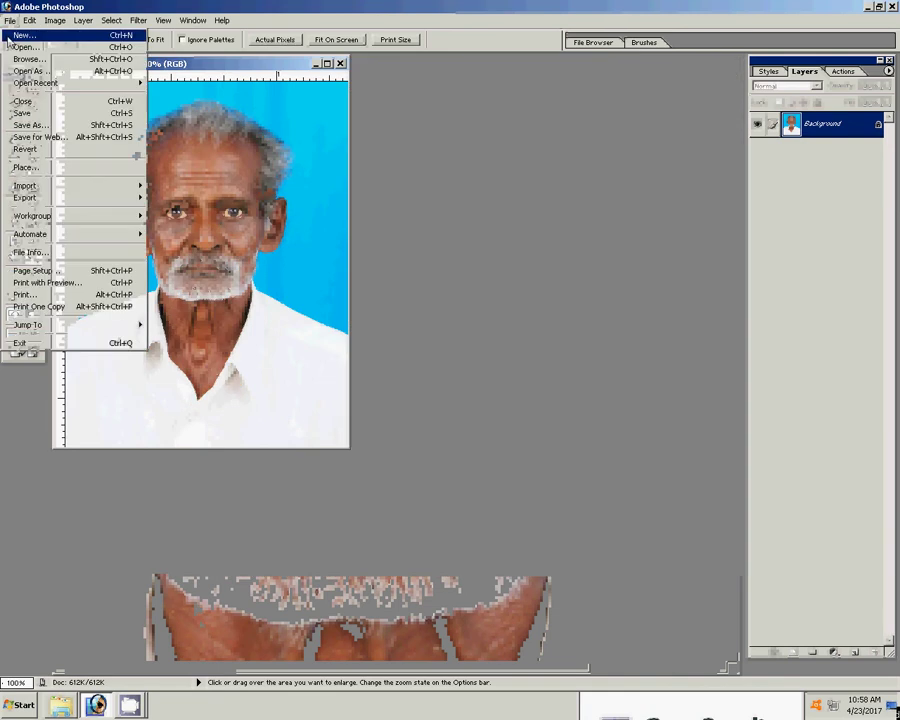
{"action": "left_click", "coordinate": [24, 35]}
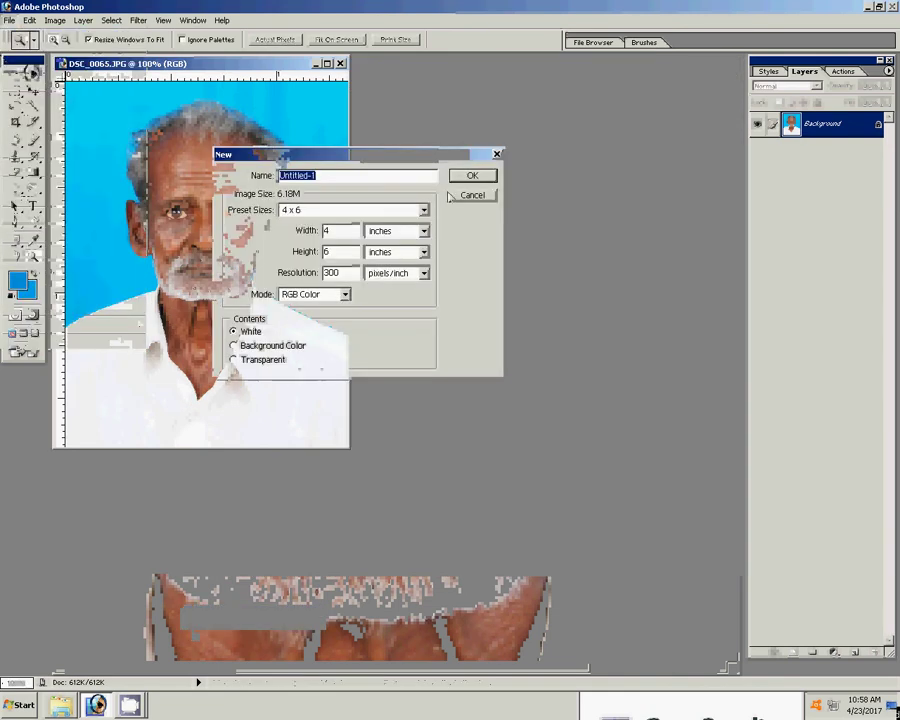
{"action": "double_click", "coordinate": [327, 231]}
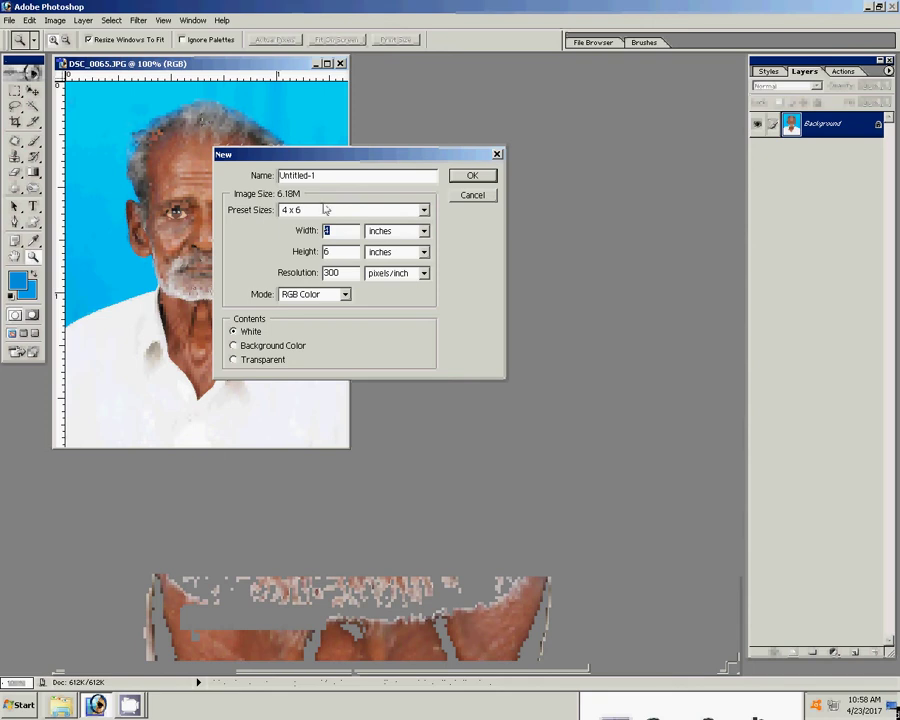
{"action": "type", "text": "6"}
{"action": "double_click", "coordinate": [326, 252]}
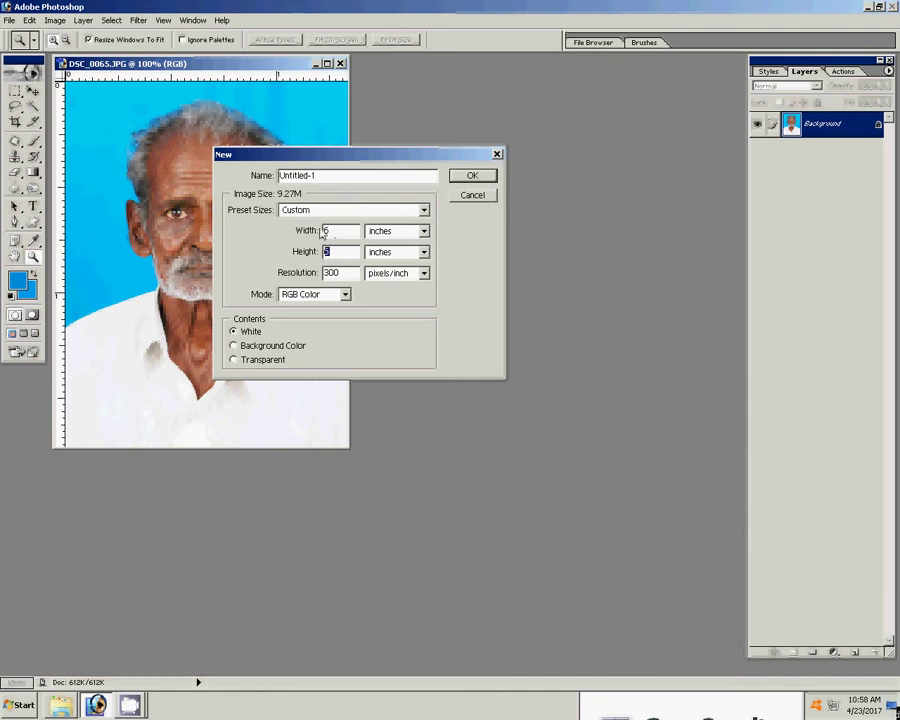
{"action": "type", "text": "4"}
{"action": "left_click", "coordinate": [473, 177]}
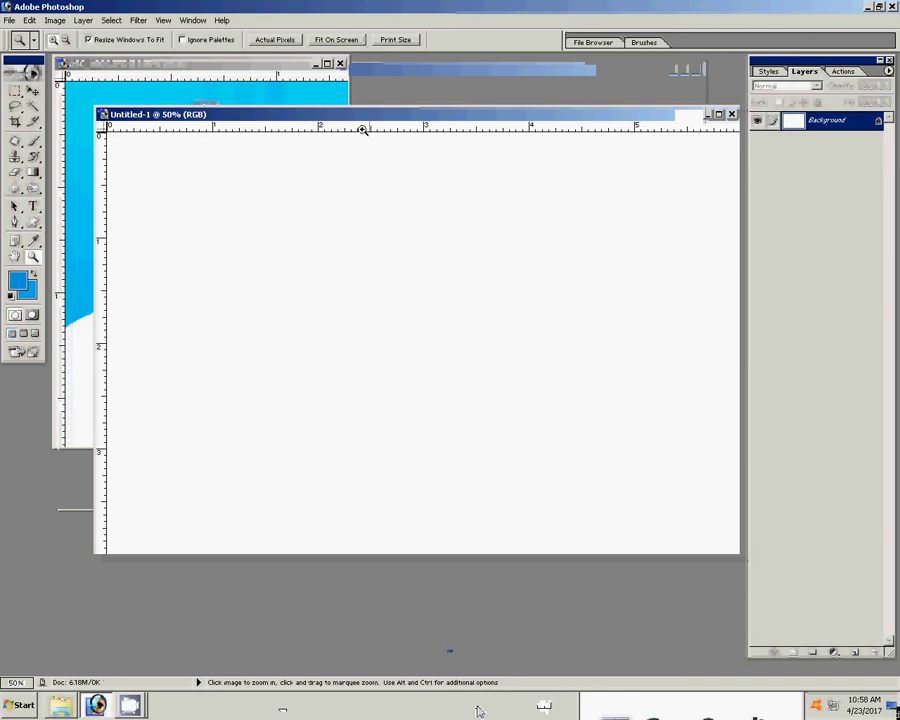
Step: Show the blank sheet at Actual Pixels, Fit Screen, then Print Size
{"action": "left_click", "coordinate": [273, 40]}
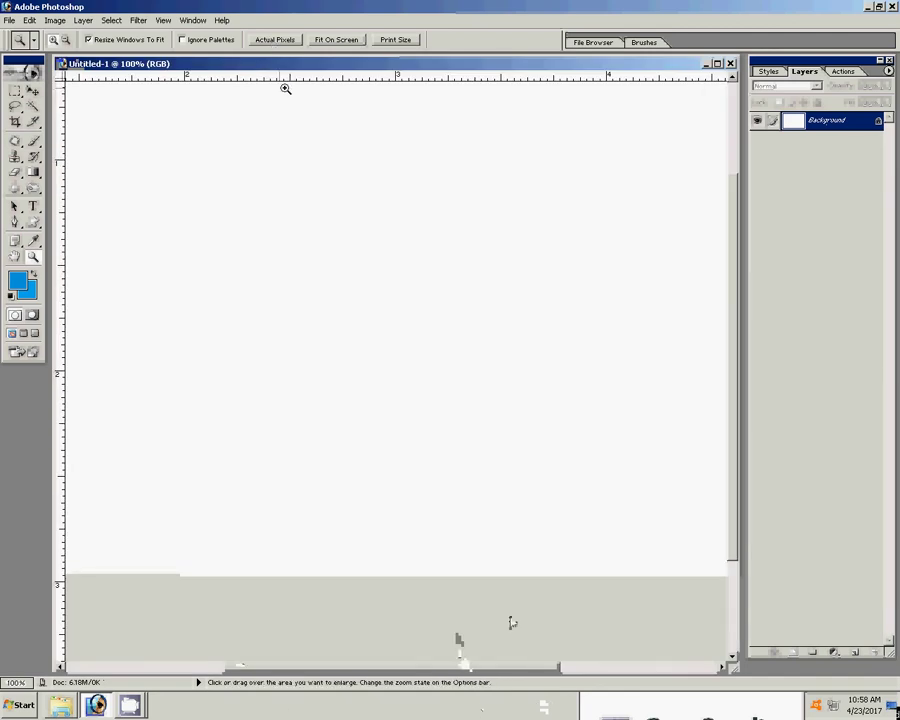
{"action": "left_click", "coordinate": [334, 41]}
{"action": "left_click", "coordinate": [406, 42]}
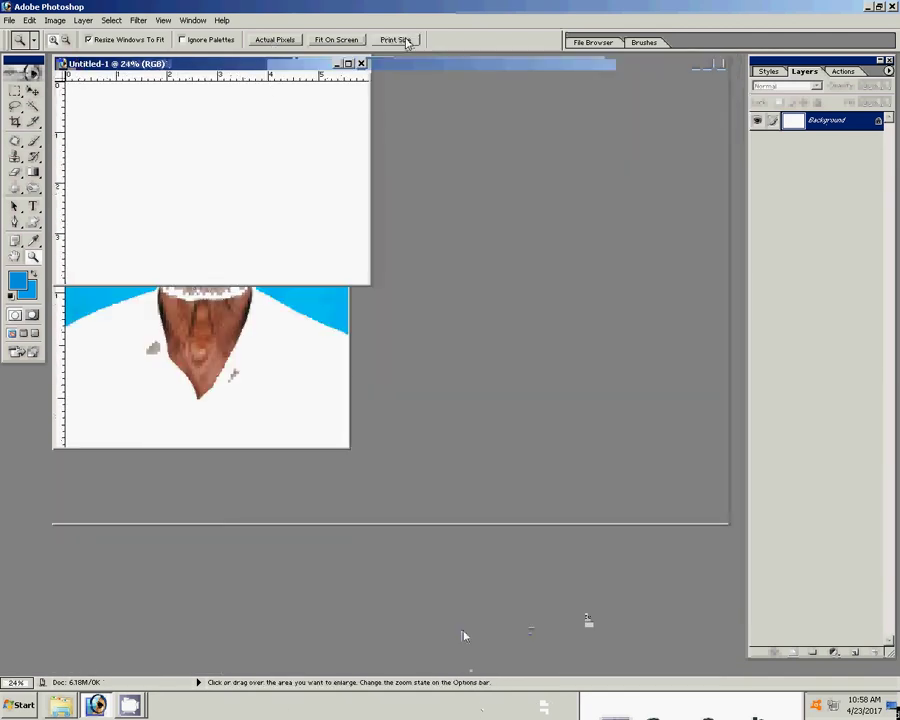
Step: Copy the portrait into the sheet's top-left corner, add a left-edge guide, and place a second copy beside it
{"action": "left_click_drag", "start_coordinate": [568, 204], "coordinate": [558, 190]}
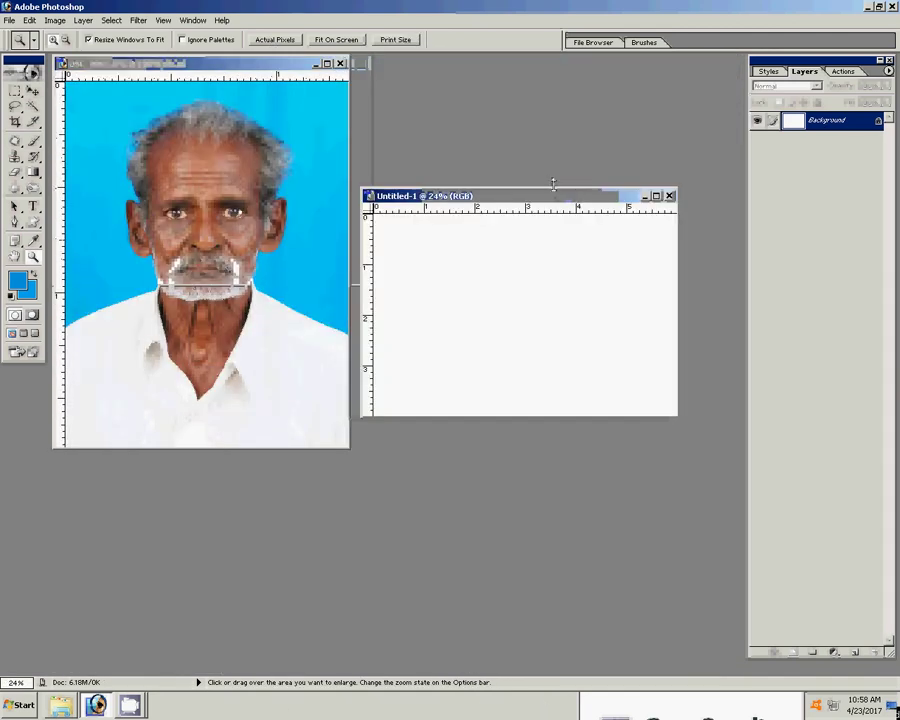
{"action": "left_click", "coordinate": [33, 90]}
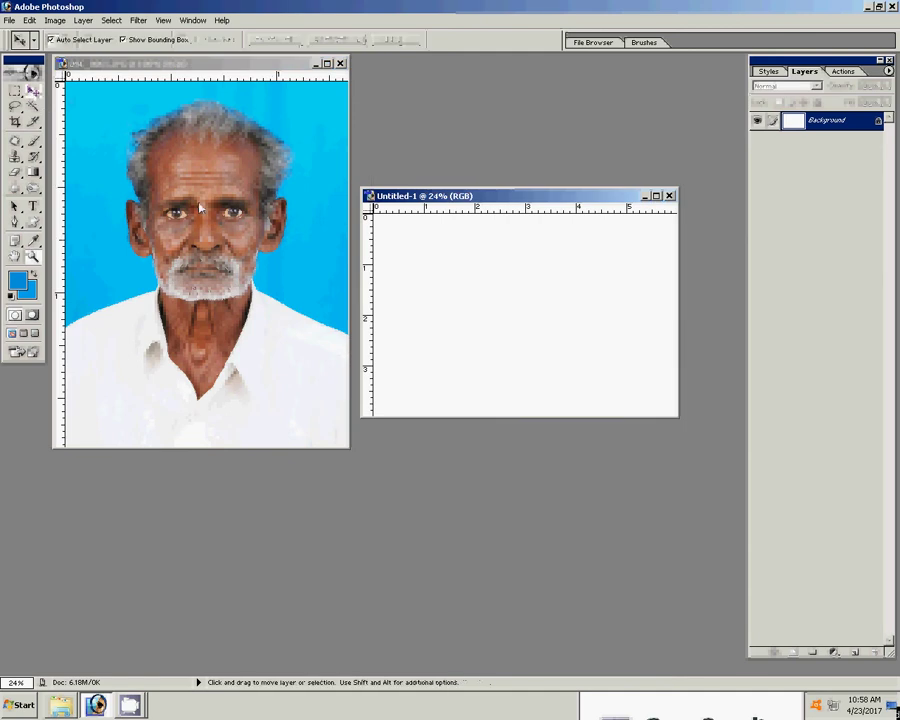
{"action": "left_click", "coordinate": [140, 145]}
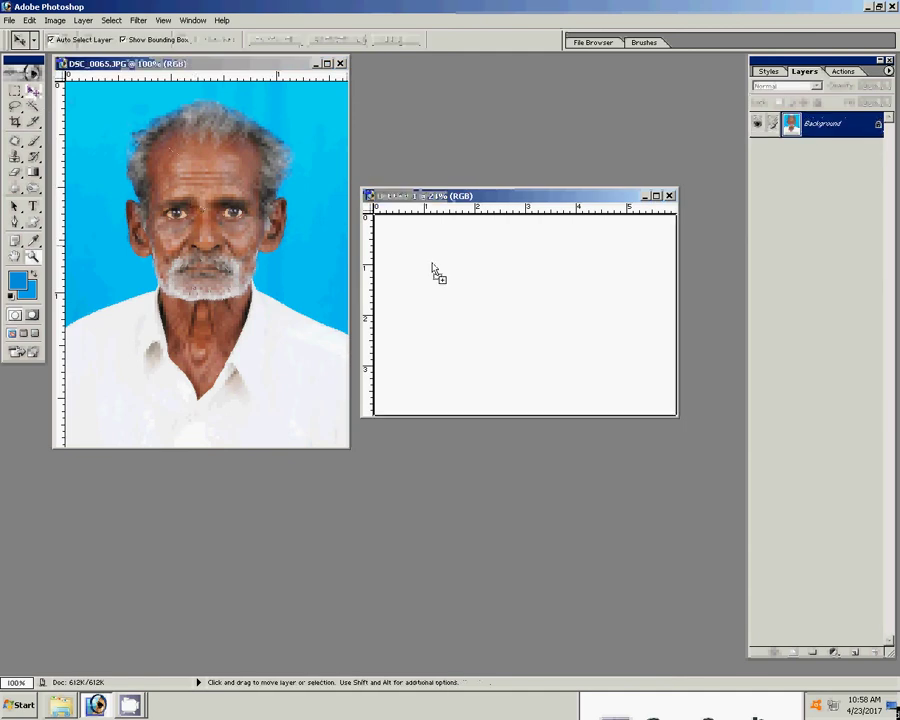
{"action": "mouse_move", "coordinate": [172, 152]}
{"action": "left_mouse_down"}
{"action": "mouse_move", "coordinate": [432, 270]}
{"action": "mouse_move", "coordinate": [425, 246]}
{"action": "left_mouse_up"}
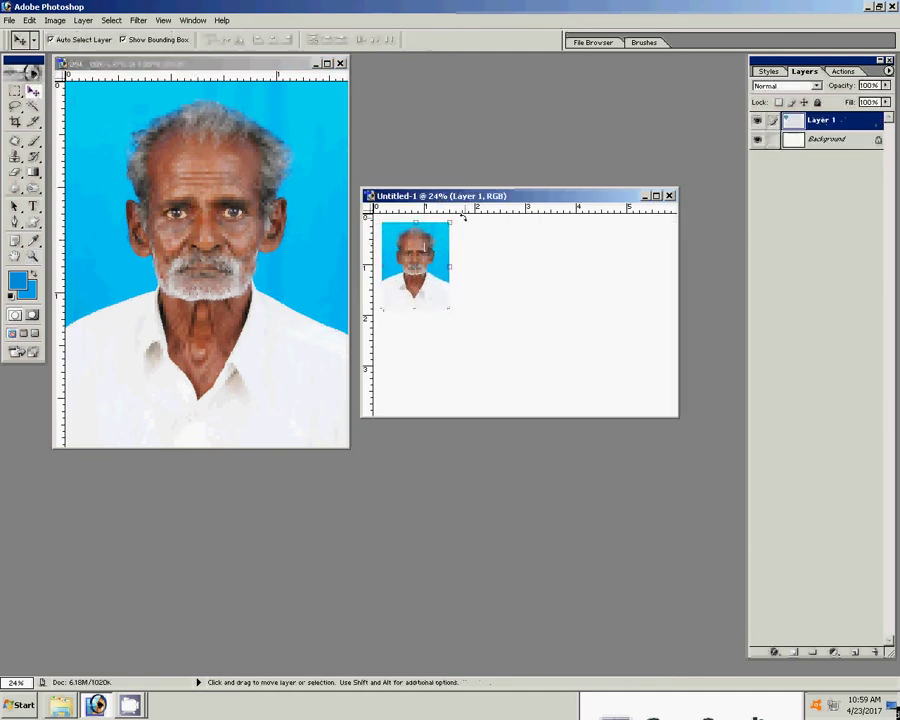
{"action": "left_click_drag", "start_coordinate": [370, 341], "coordinate": [381, 330]}
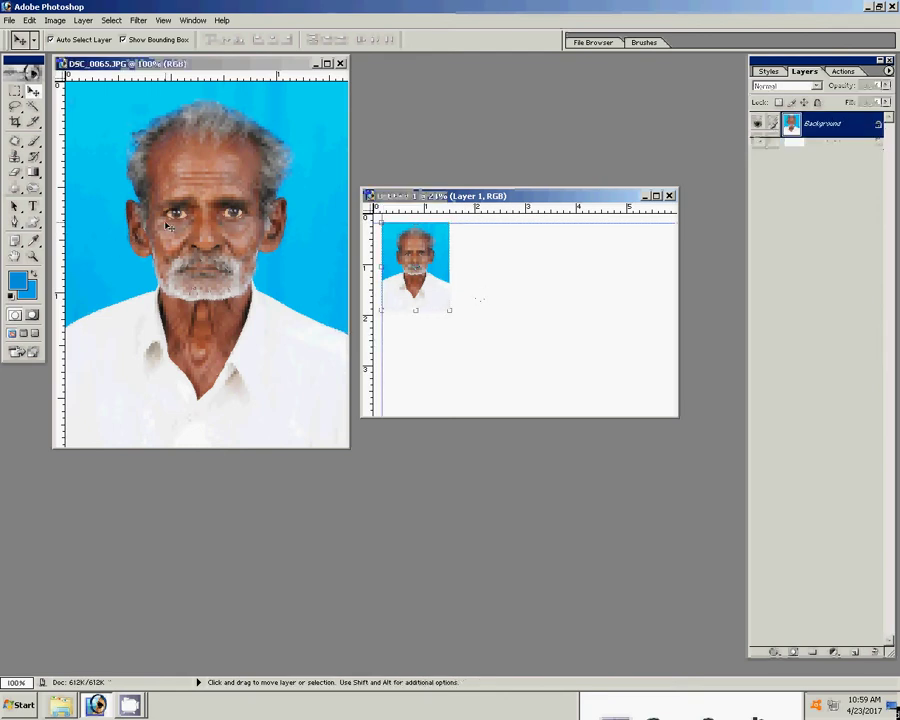
{"action": "mouse_move", "coordinate": [113, 248]}
{"action": "left_mouse_down"}
{"action": "mouse_move", "coordinate": [438, 275]}
{"action": "mouse_move", "coordinate": [488, 255]}
{"action": "mouse_move", "coordinate": [484, 246]}
{"action": "left_mouse_up"}
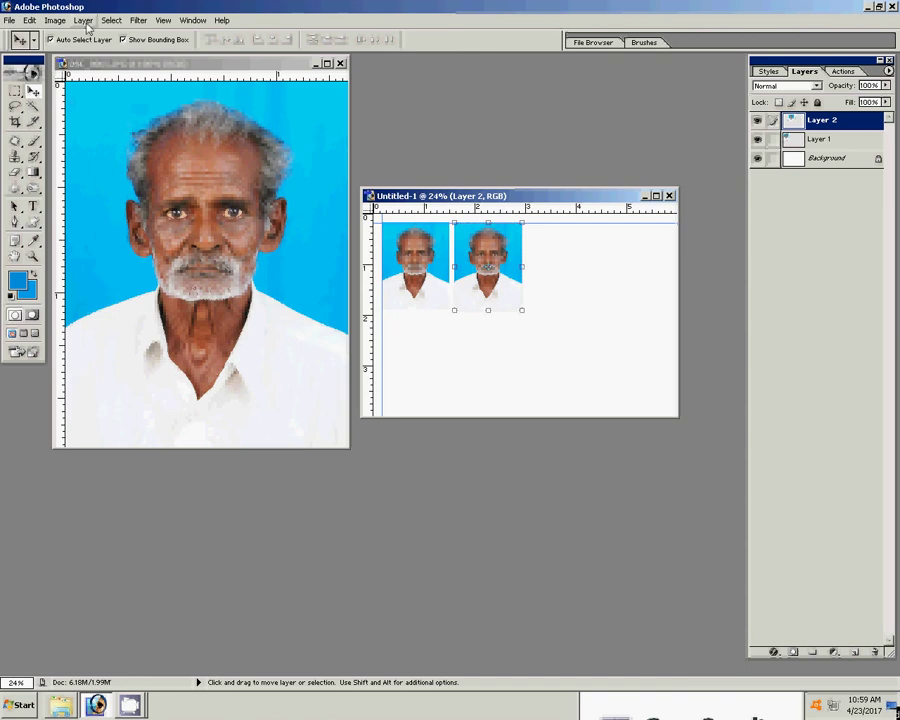
Step: Merge the two portrait copies, then duplicate the pair to the right to make a row of four
{"action": "left_click", "coordinate": [83, 20]}
{"action": "left_click", "coordinate": [110, 352]}
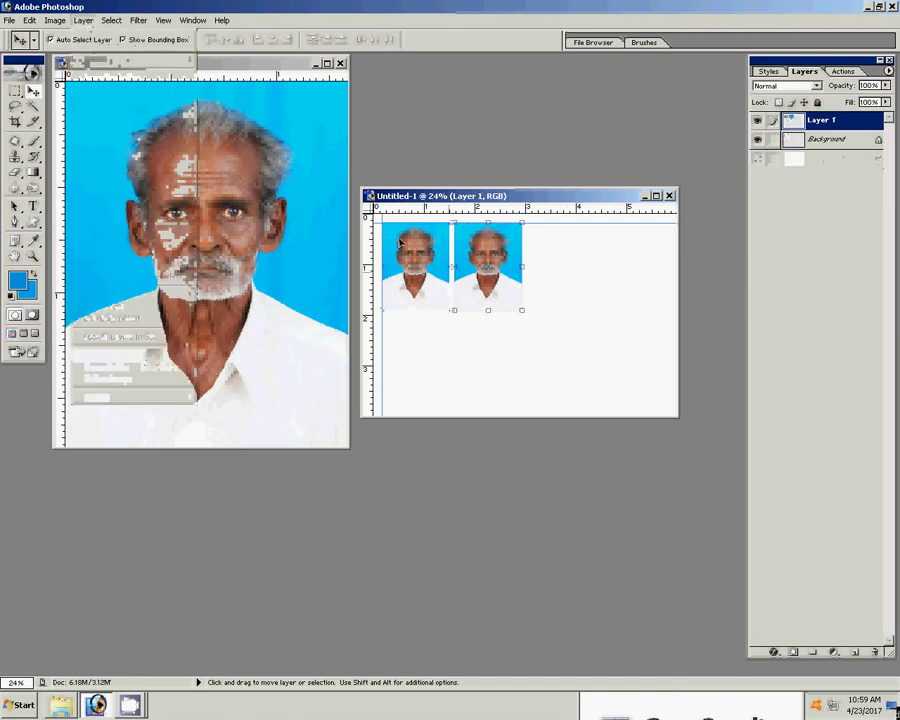
{"action": "left_click", "coordinate": [112, 21]}
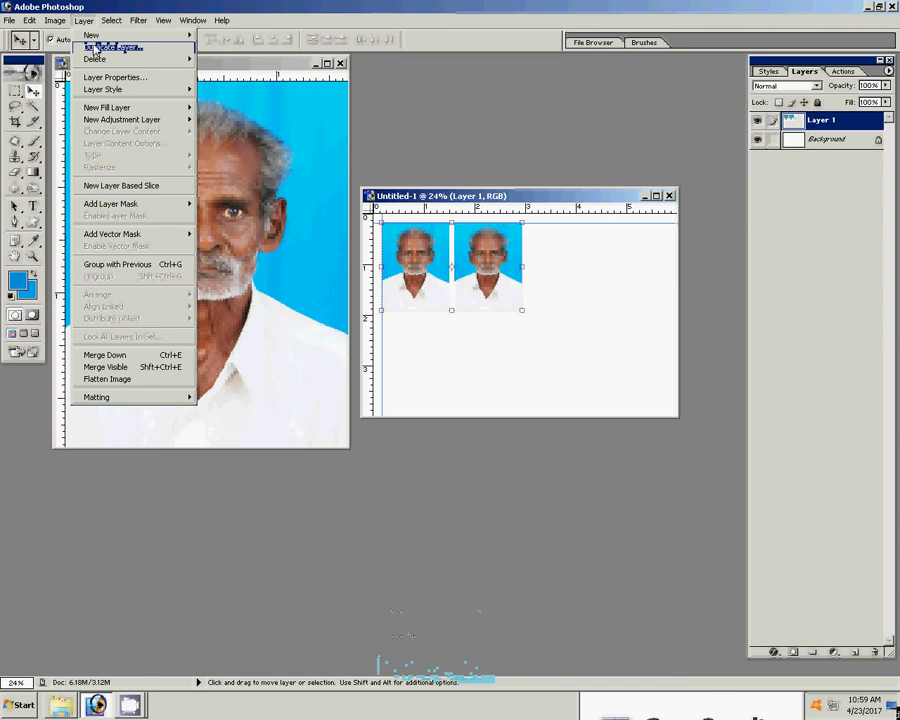
{"action": "left_click", "coordinate": [95, 48]}
{"action": "left_click", "coordinate": [568, 316]}
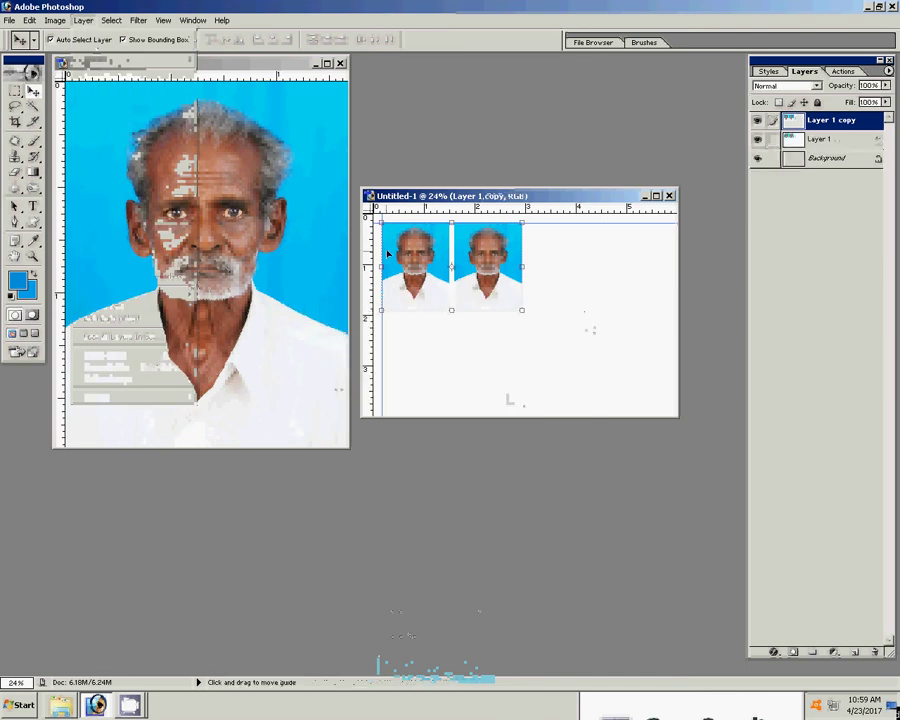
{"action": "left_click_drag", "start_coordinate": [398, 243], "coordinate": [548, 268]}
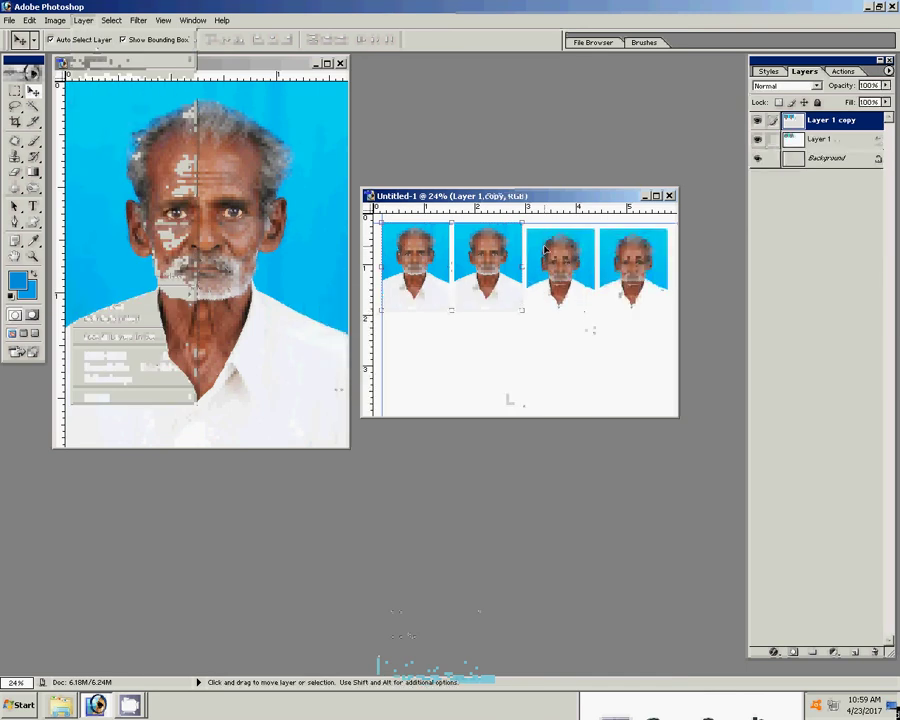
{"action": "left_click", "coordinate": [83, 20]}
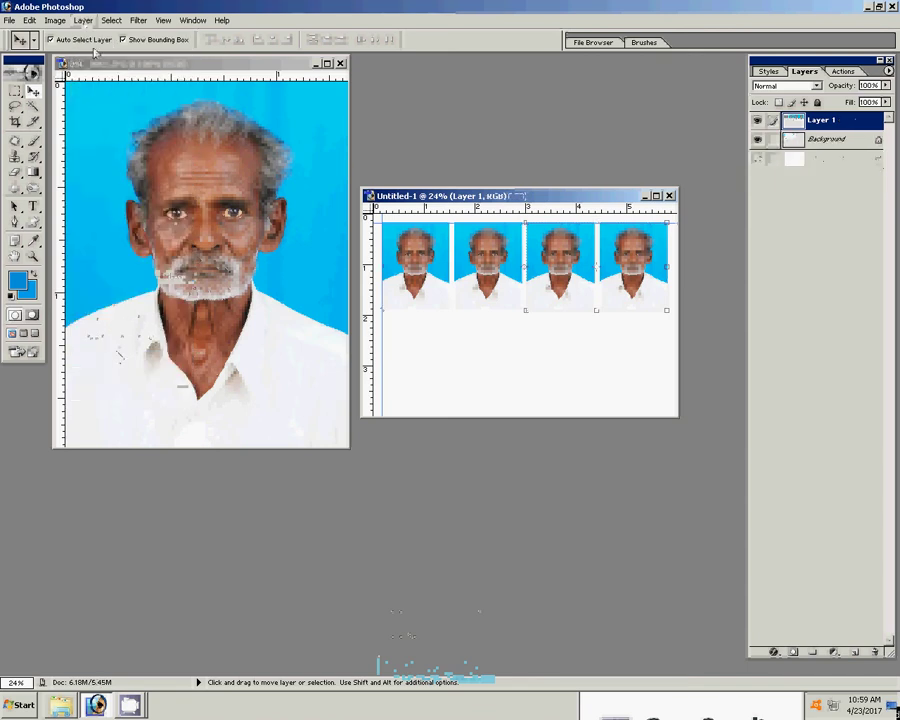
Step: Duplicate the row of four below as a second row and merge both rows into one layer
{"action": "left_click", "coordinate": [83, 21]}
{"action": "left_click", "coordinate": [113, 47]}
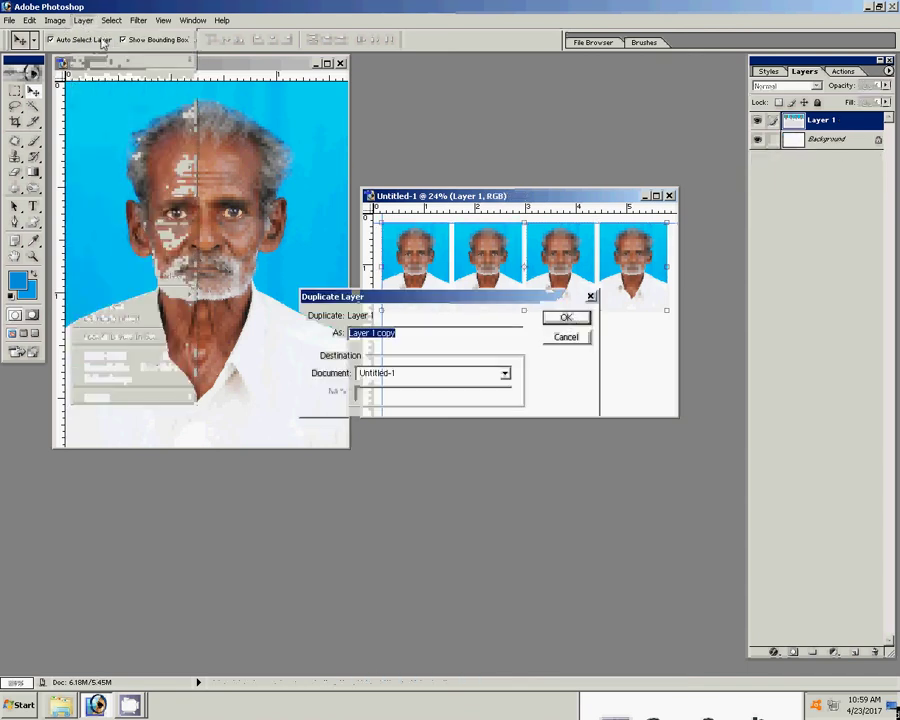
{"action": "left_click", "coordinate": [566, 316]}
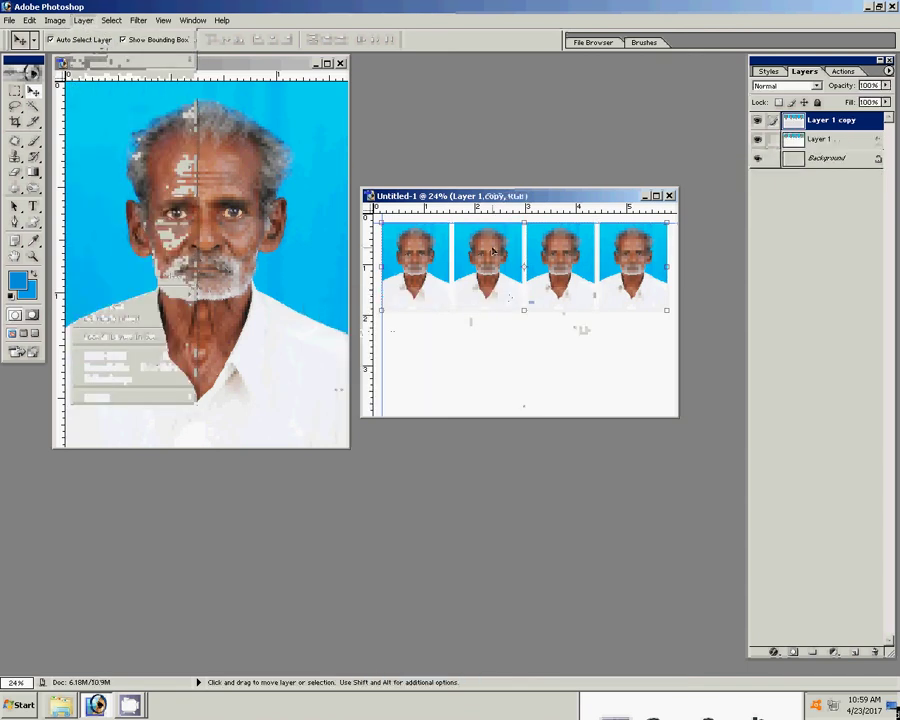
{"action": "left_click_drag", "start_coordinate": [506, 272], "coordinate": [494, 347]}
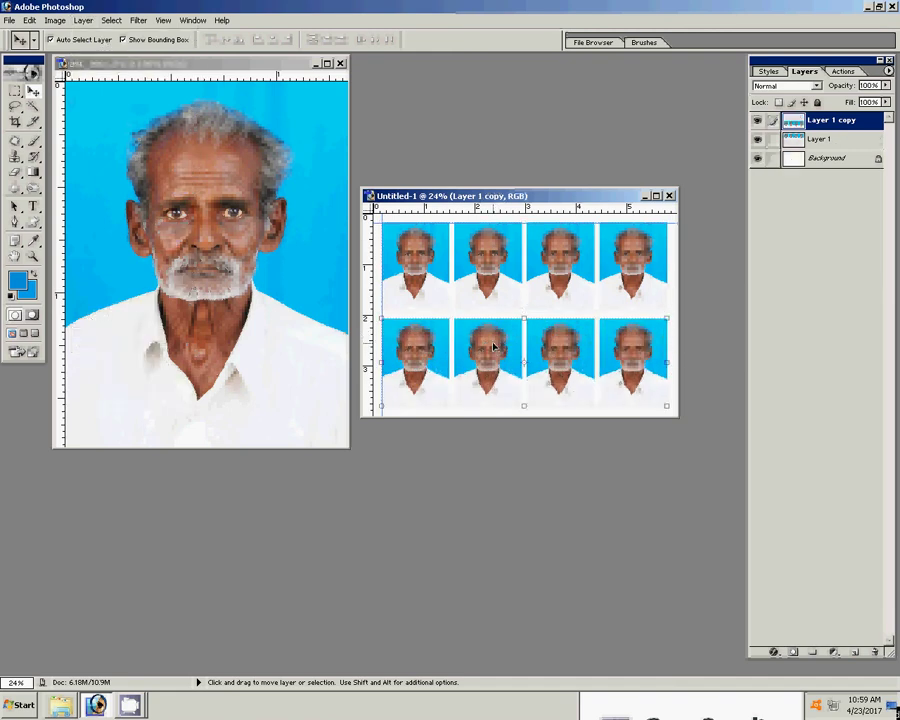
{"action": "left_click", "coordinate": [83, 20]}
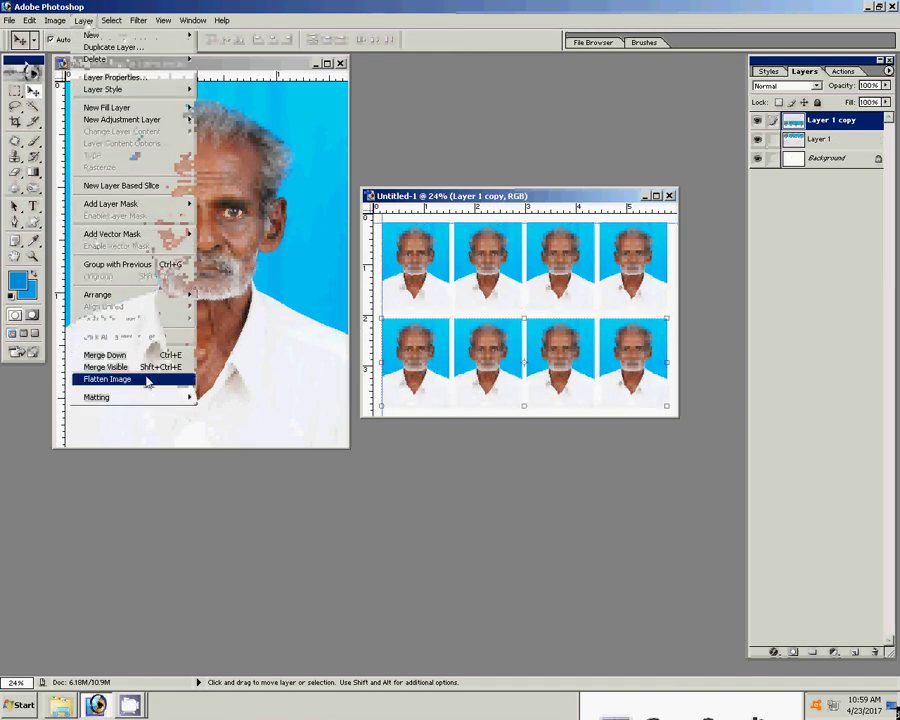
{"action": "left_click", "coordinate": [112, 352]}
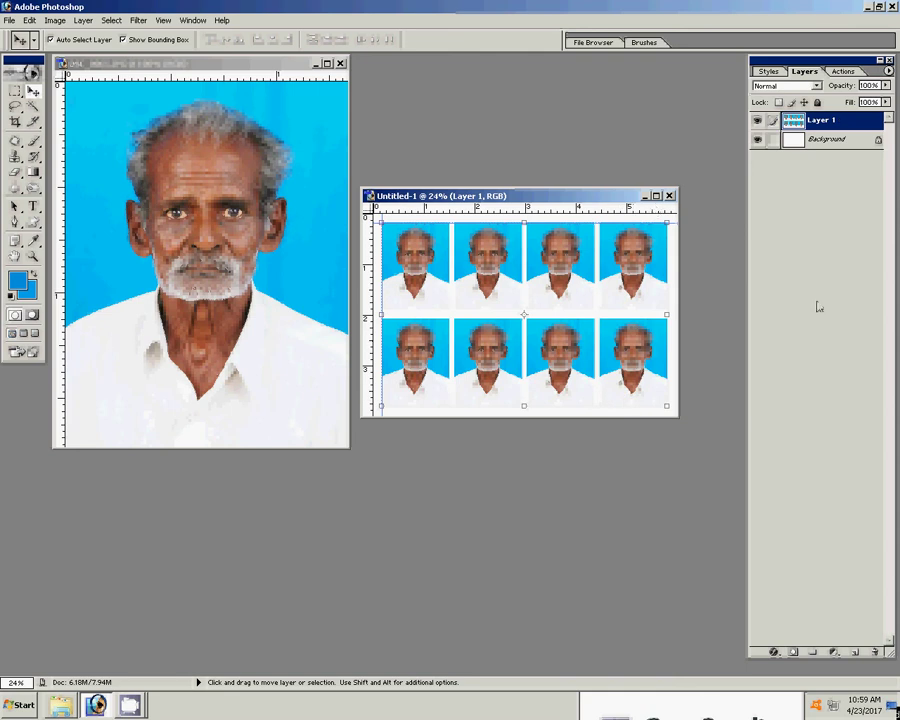
Step: Fit the whole photo sheet on screen and return to the Move tool
{"action": "key", "text": "z"}
{"action": "right_click", "coordinate": [548, 300]}
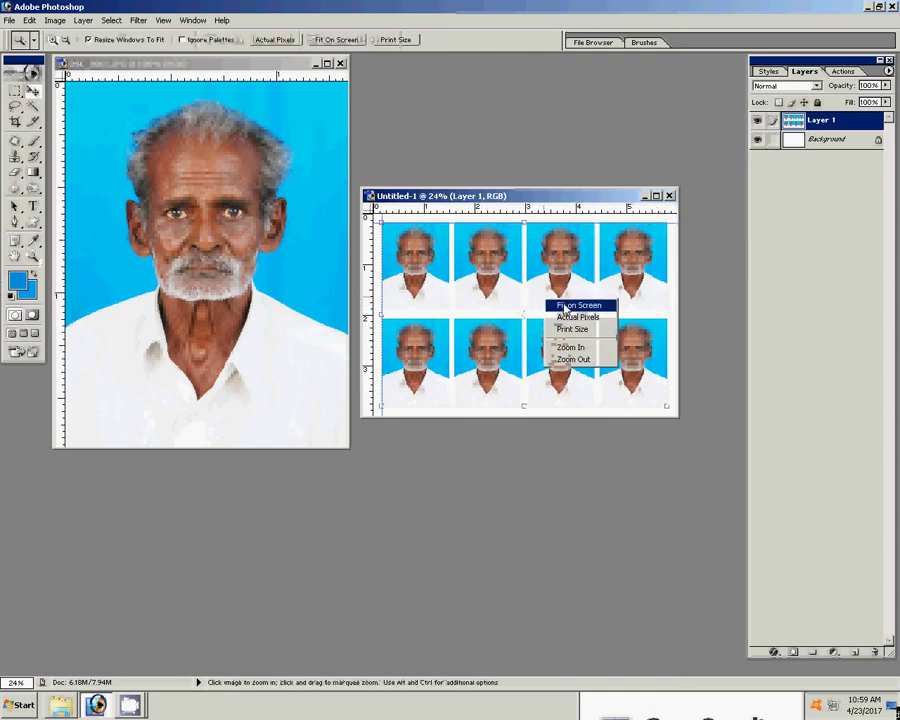
{"action": "left_click", "coordinate": [556, 305]}
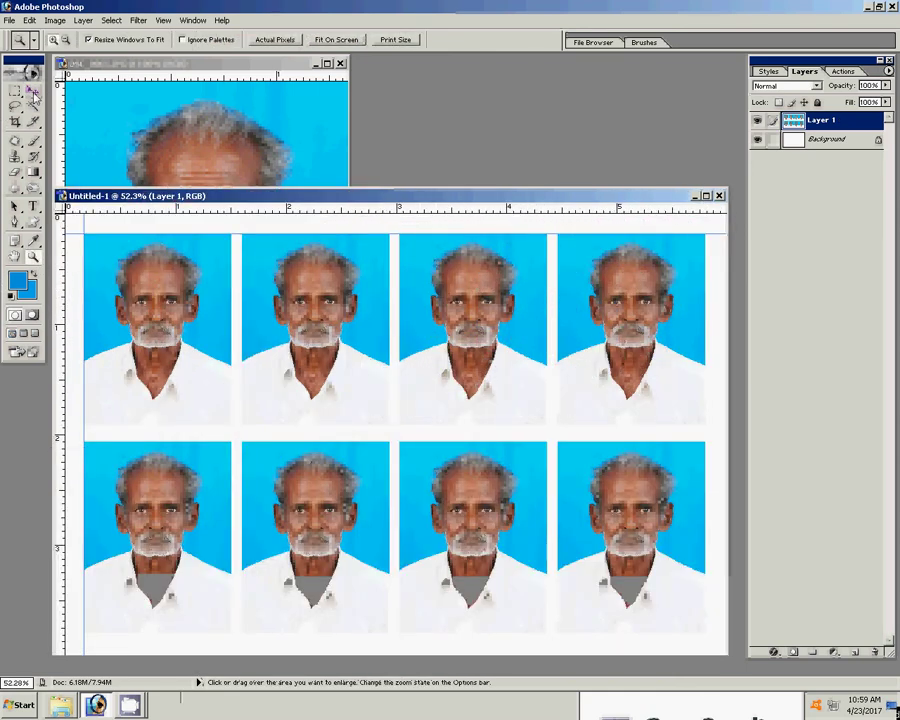
{"action": "left_click", "coordinate": [33, 91]}
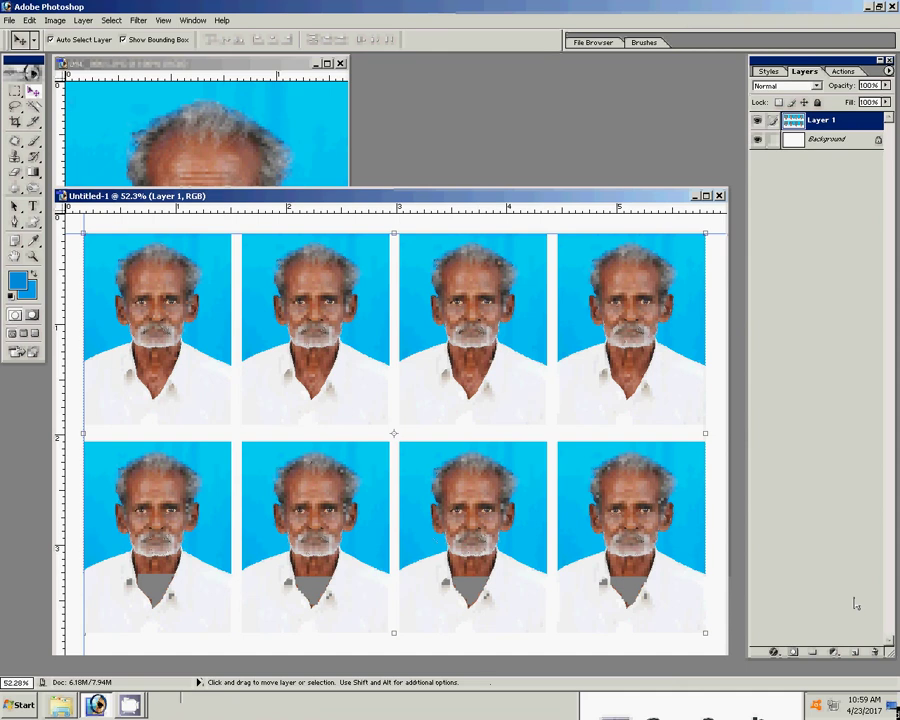
Step: Add a 1 px near-black (020202) stroke border around every photo via Layer Style
{"action": "left_click", "coordinate": [780, 655]}
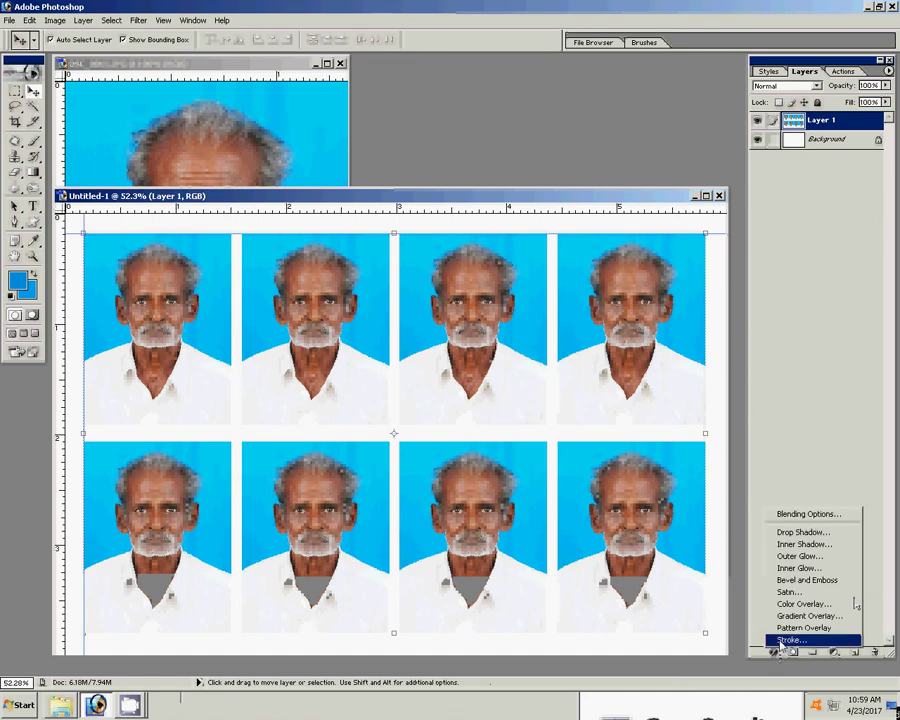
{"action": "left_click", "coordinate": [785, 642]}
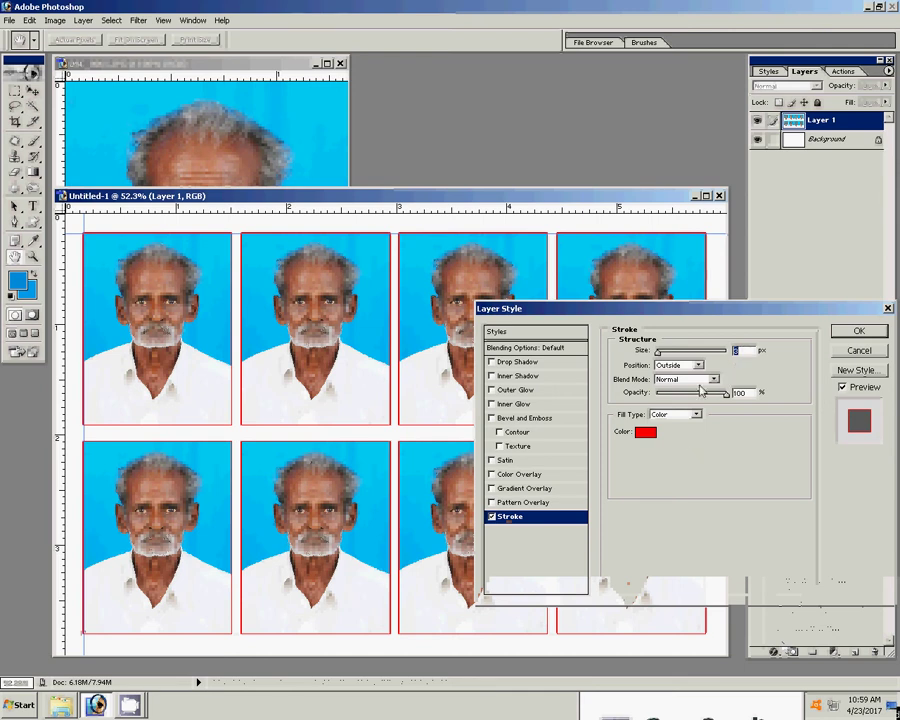
{"action": "type", "text": "1"}
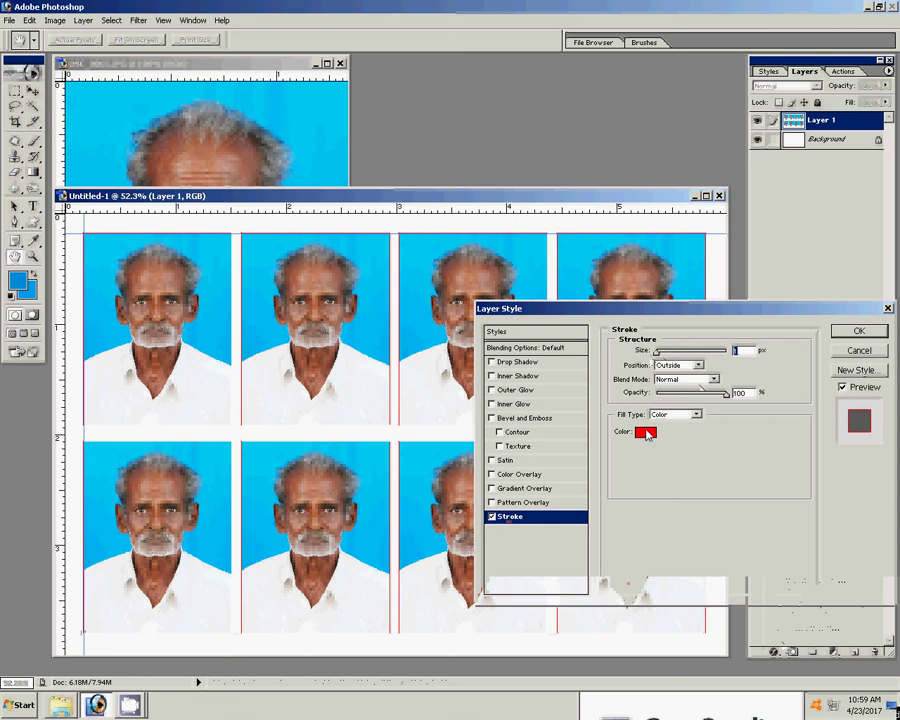
{"action": "left_click", "coordinate": [645, 432]}
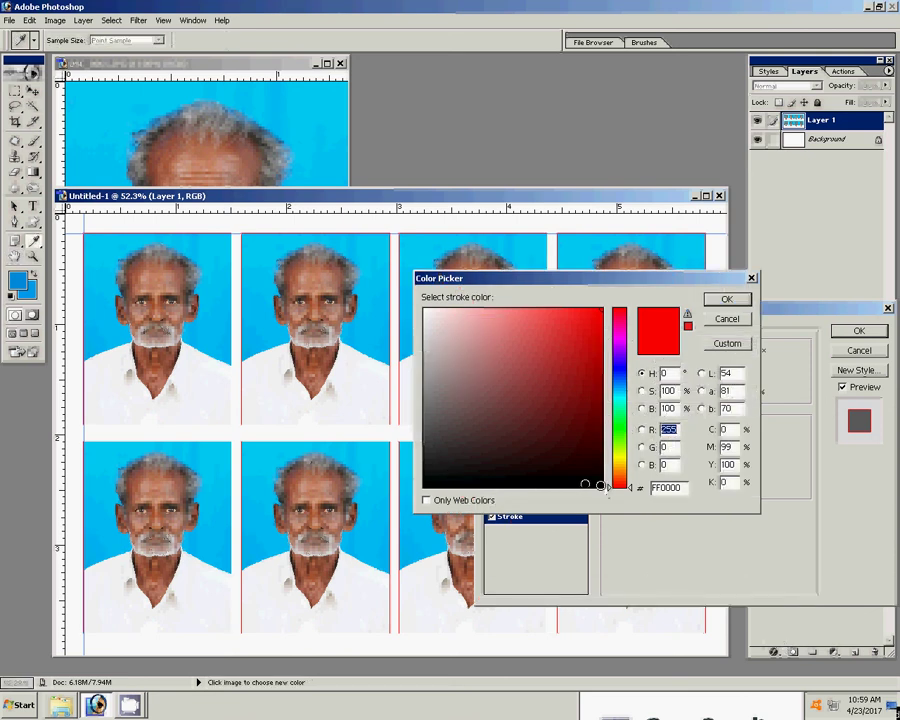
{"action": "left_click", "coordinate": [601, 486]}
{"action": "left_click", "coordinate": [425, 486]}
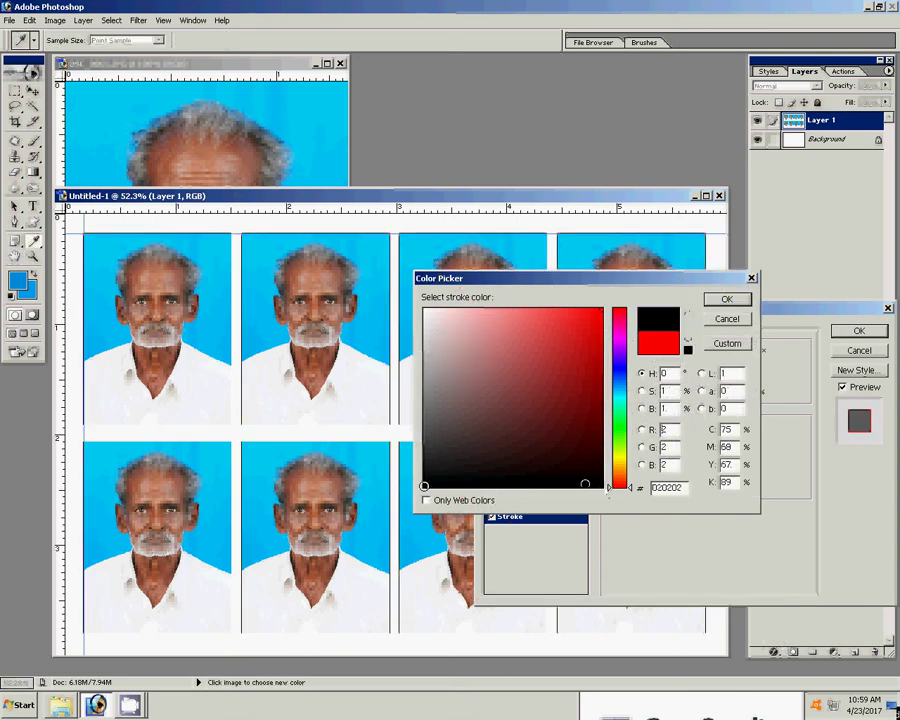
{"action": "left_click", "coordinate": [725, 298]}
{"action": "left_click", "coordinate": [866, 334]}
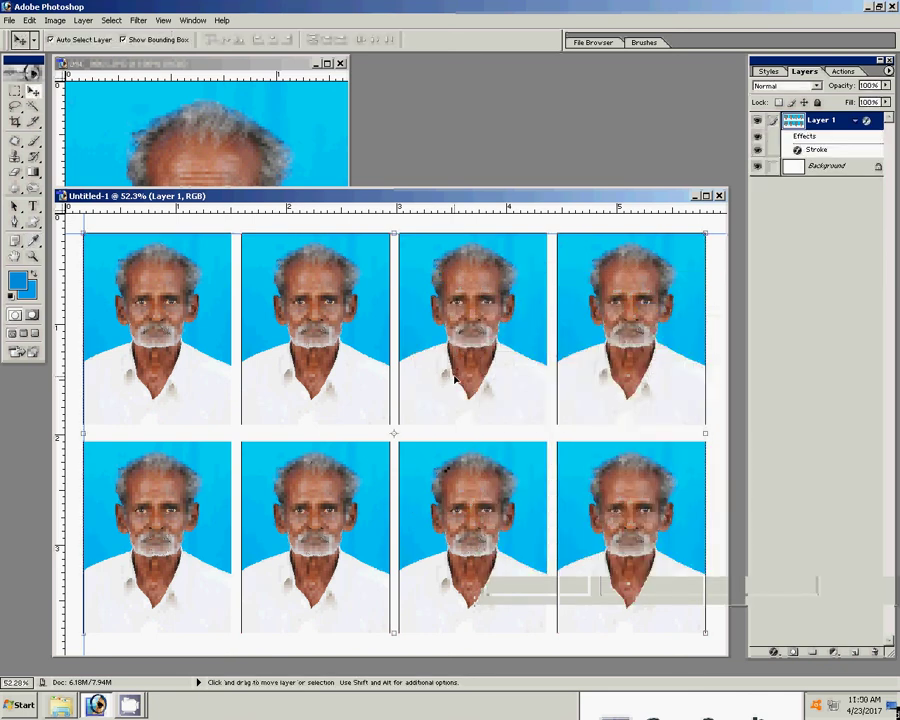
{"action": "left_click", "coordinate": [80, 22]}
Step: Merge visible layers and save the sheet as JPEG '3-4x6=1' in My Pictures at Maximum quality 10
{"action": "left_click", "coordinate": [110, 368]}
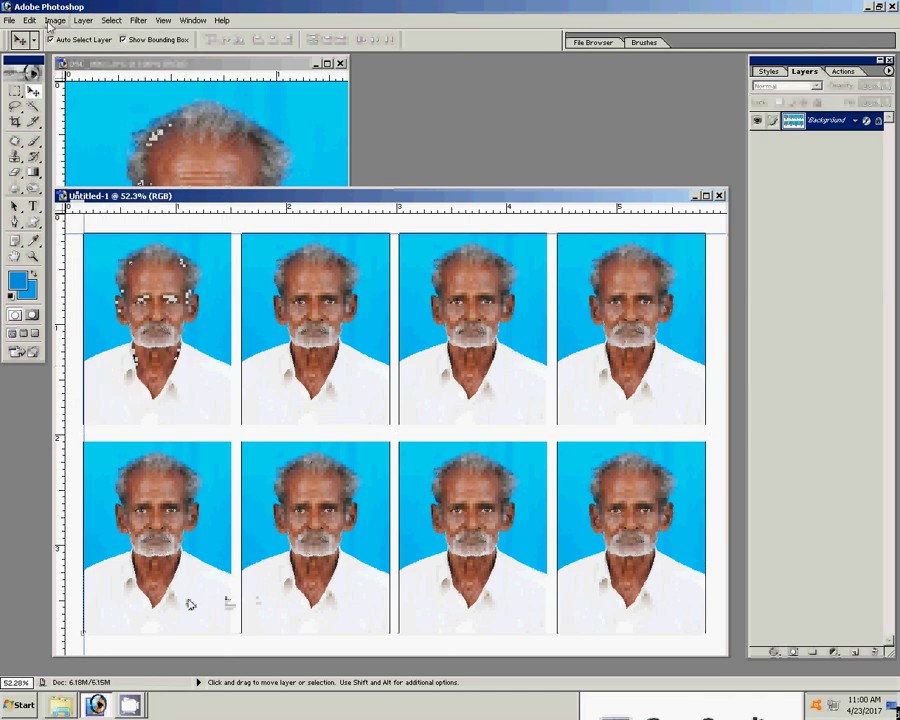
{"action": "left_click", "coordinate": [10, 21]}
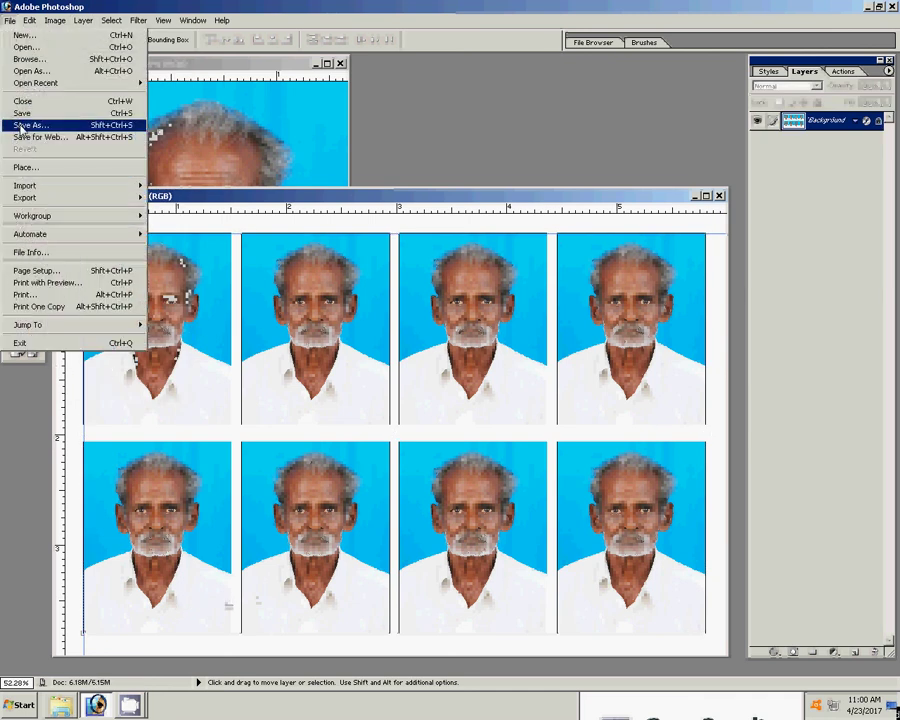
{"action": "left_click", "coordinate": [22, 127]}
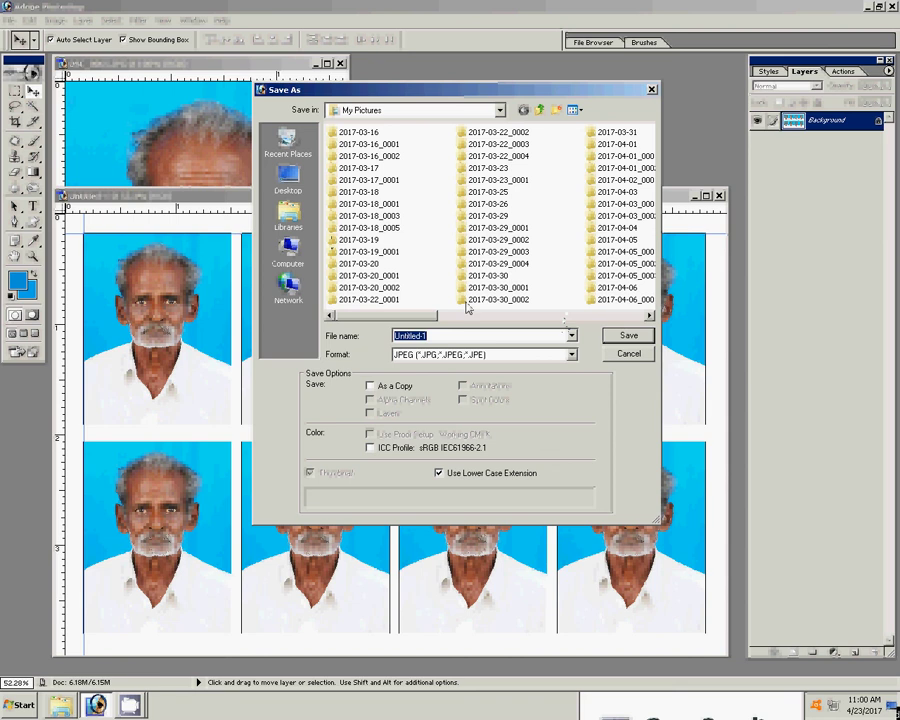
{"action": "left_click", "coordinate": [497, 316]}
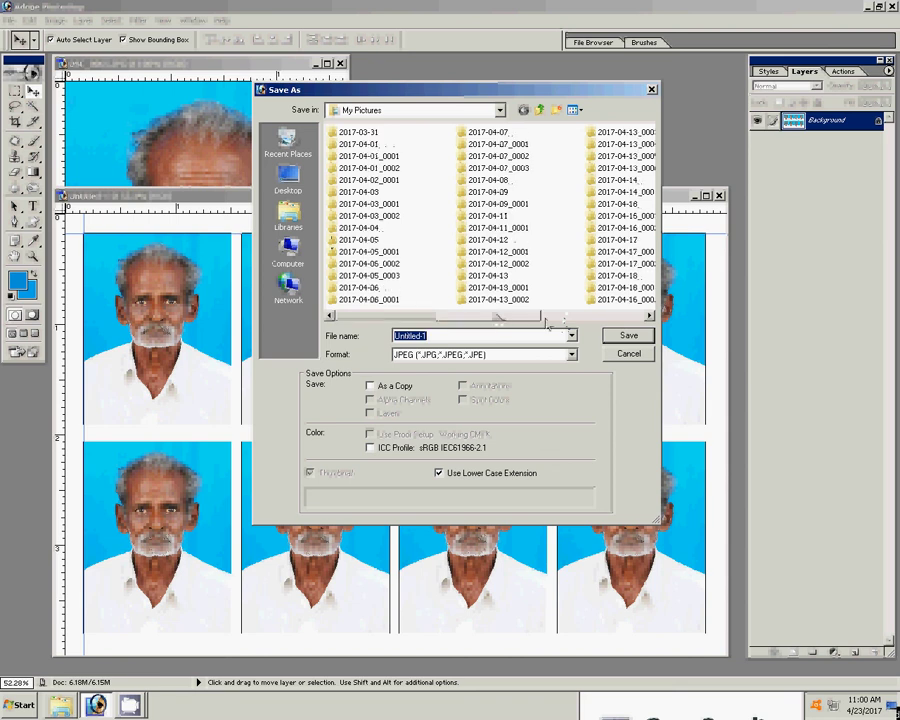
{"action": "left_click_drag", "start_coordinate": [497, 318], "coordinate": [548, 317]}
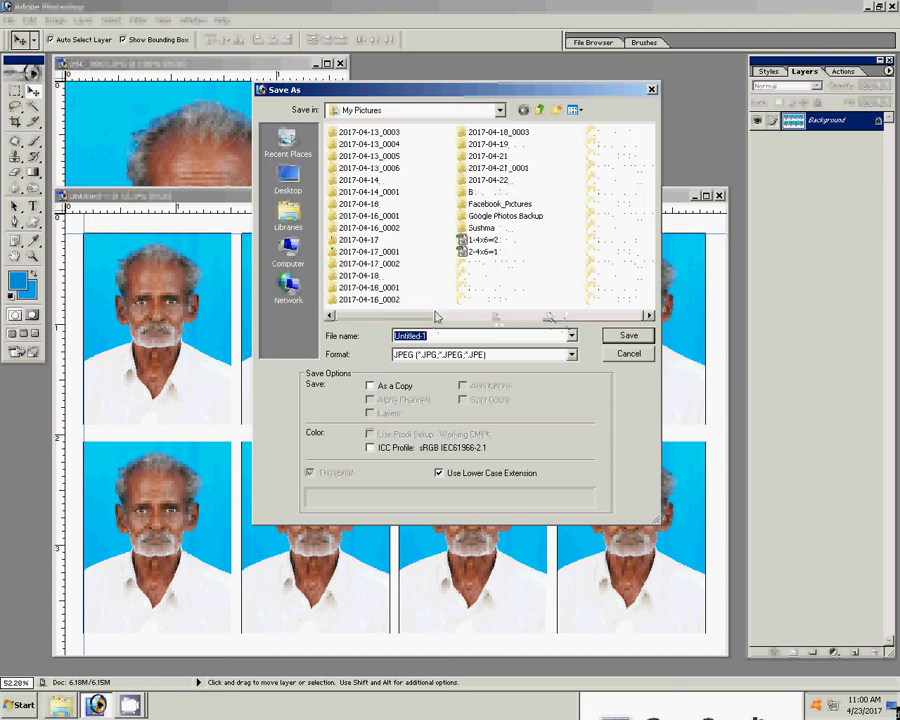
{"action": "type", "text": "3-4x6=1"}
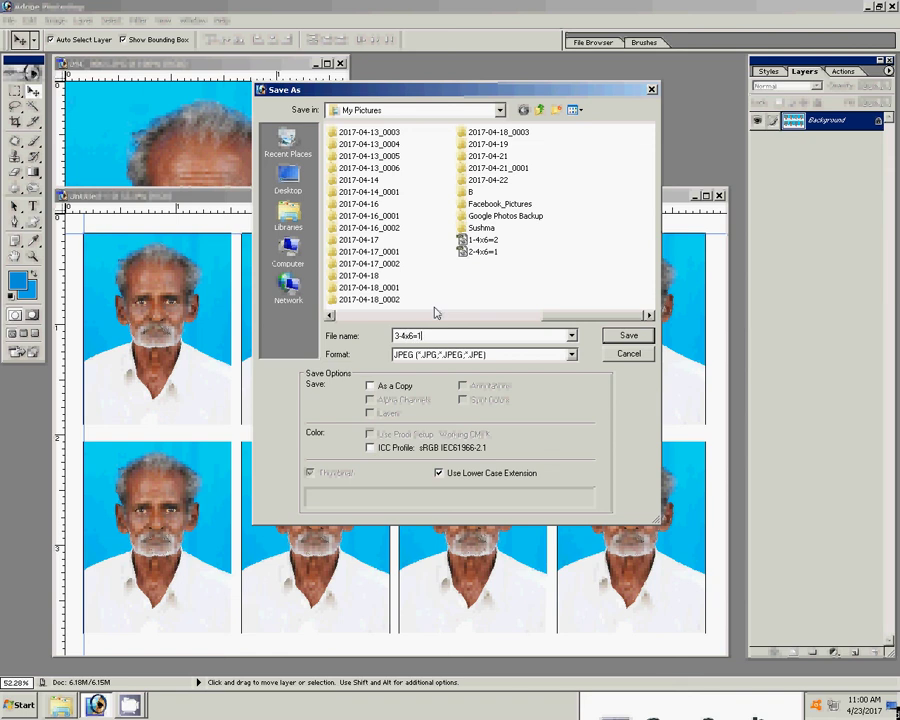
{"action": "key", "text": "Return"}
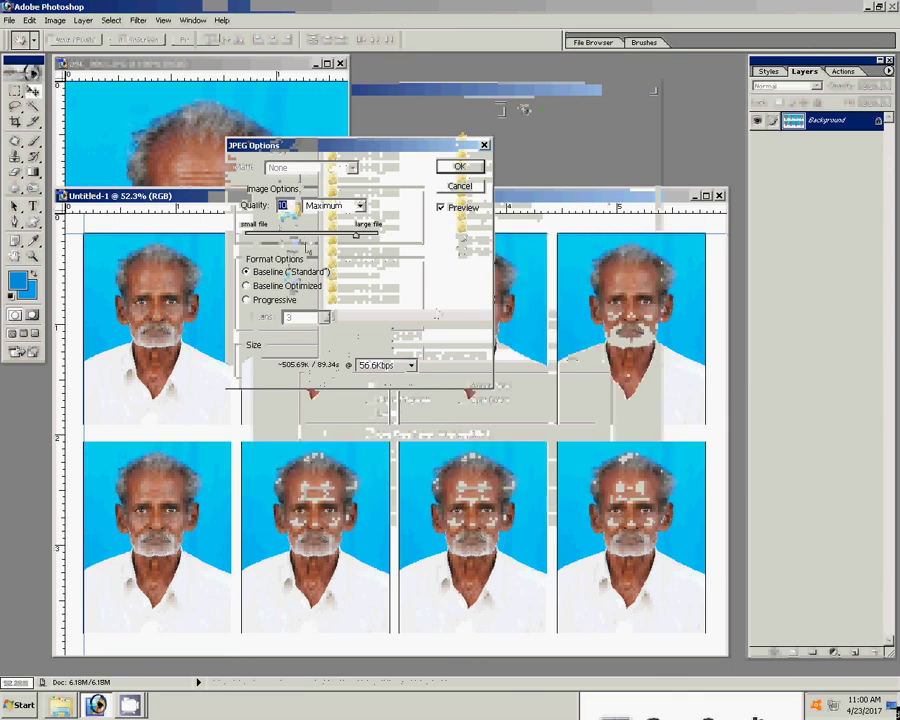
{"action": "key", "text": "Return"}
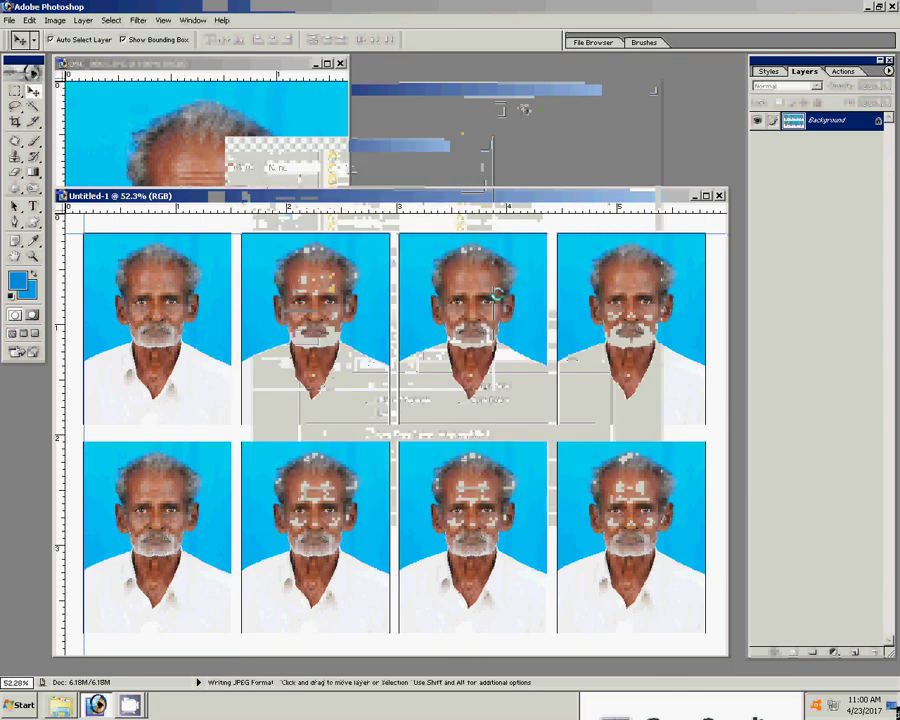